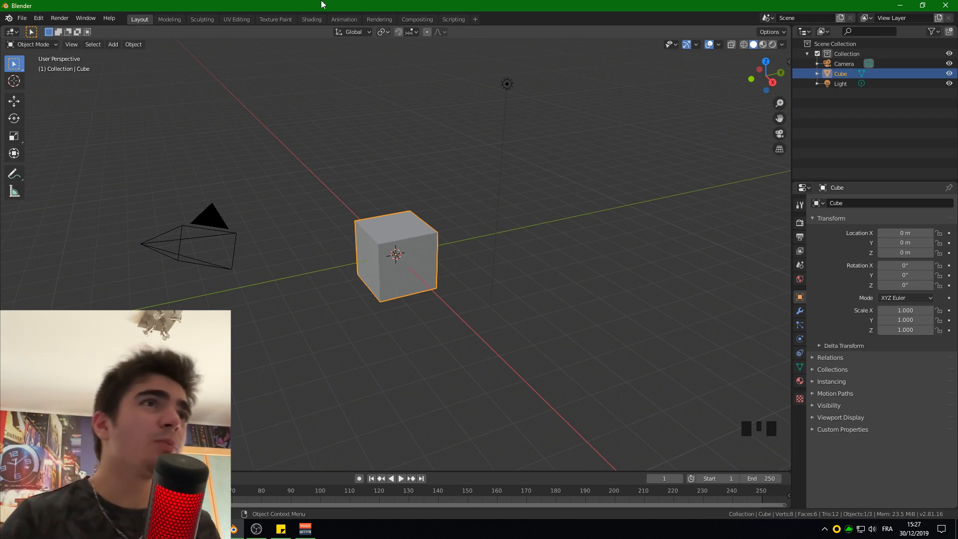
# - Deselect the cube and select the scene's camera, keeping its name
pyautogui.click(291, 111)
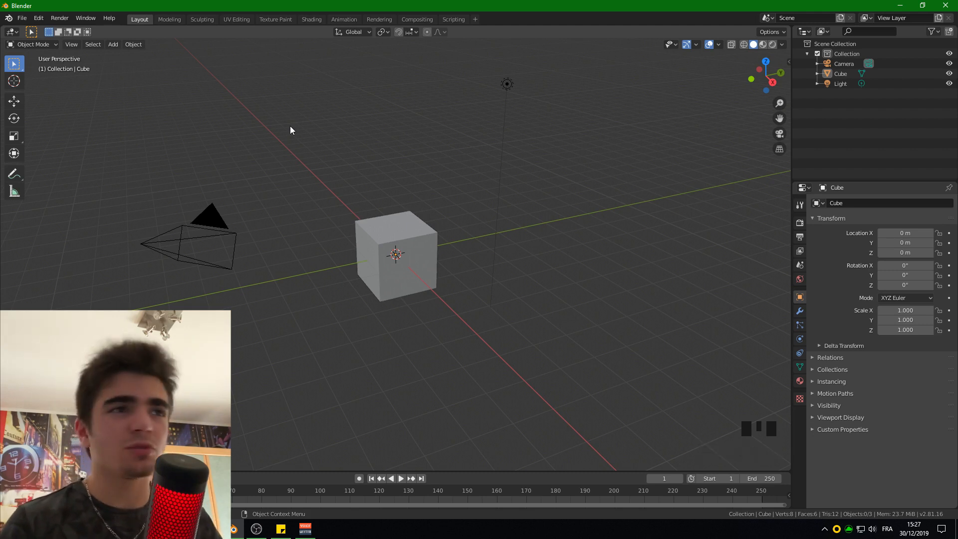
pyautogui.click(209, 218)
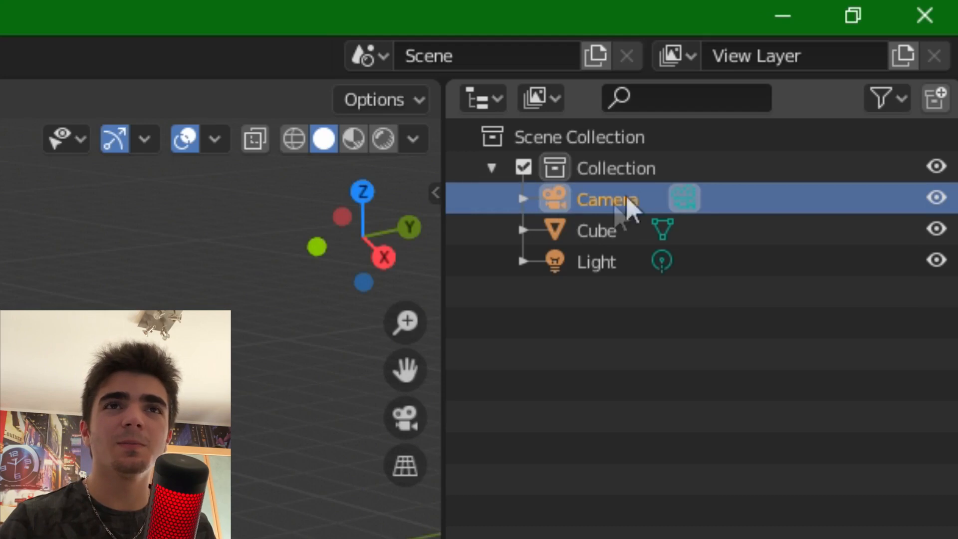
pyautogui.doubleClick(627, 202)
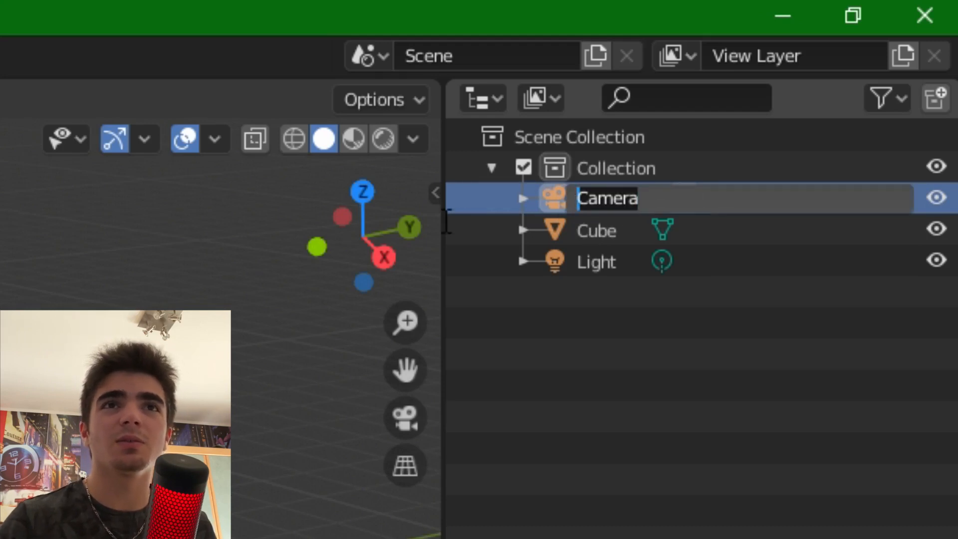
pyautogui.click(621, 391)
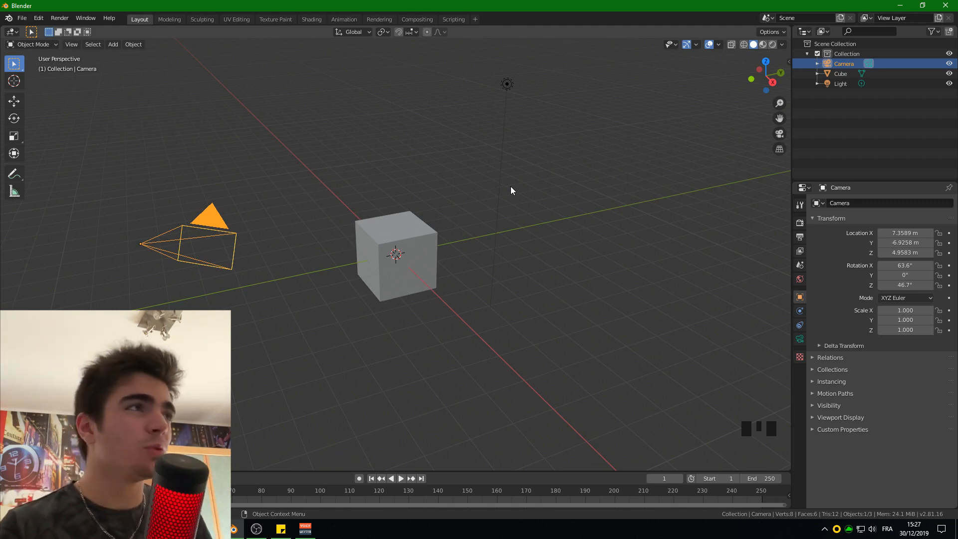
# - Look at the cube through the active camera, and return to the user perspective
pyautogui.click(74, 47)
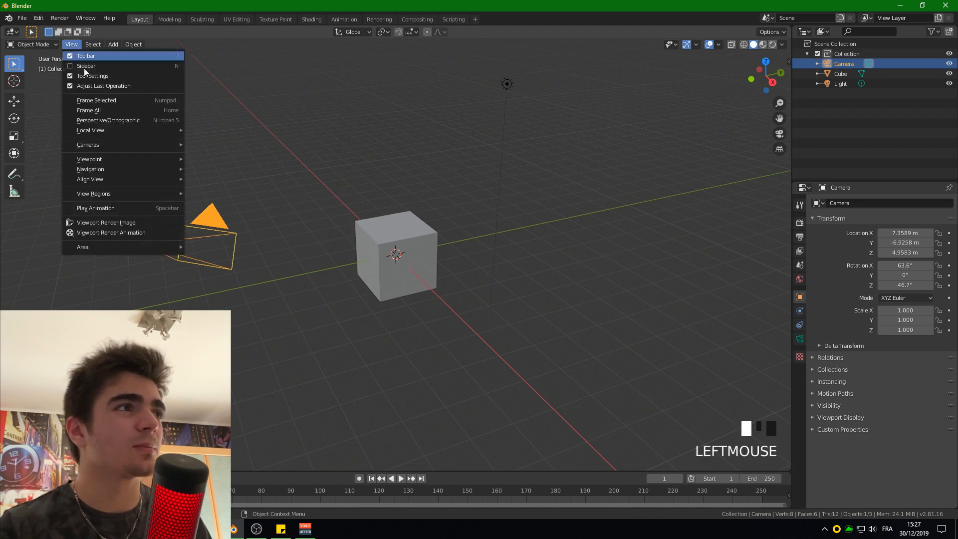
pyautogui.moveTo(121, 147)
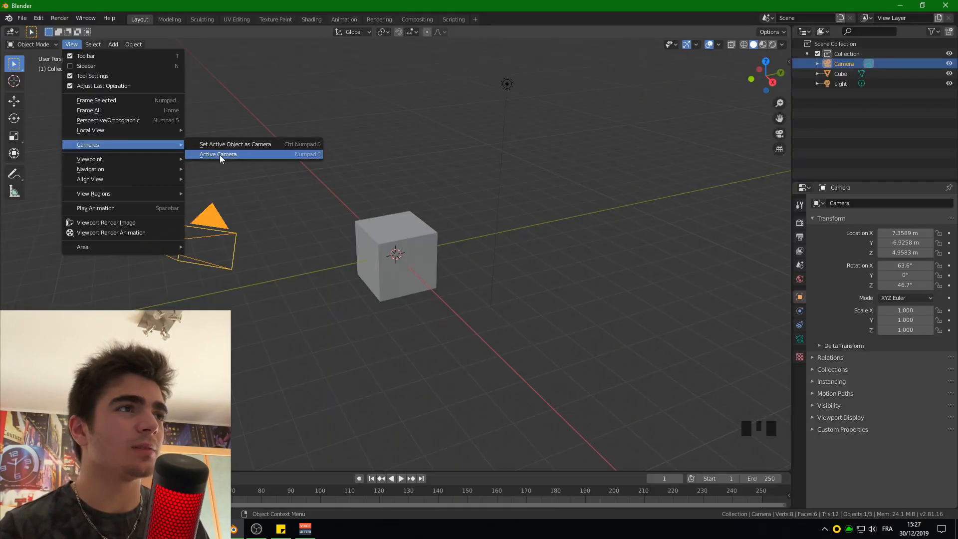
pyautogui.click(438, 313)
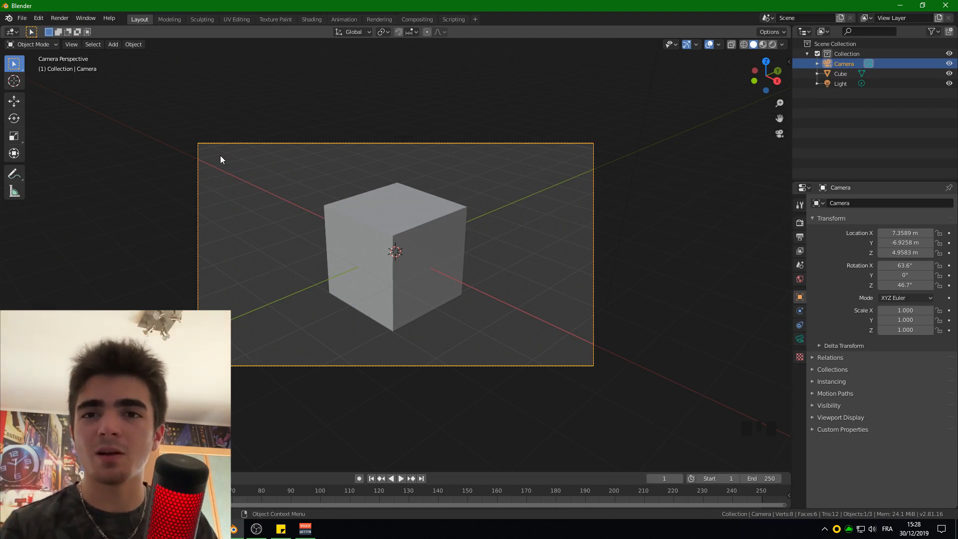
pyautogui.click(68, 44)
pyautogui.moveTo(150, 145)
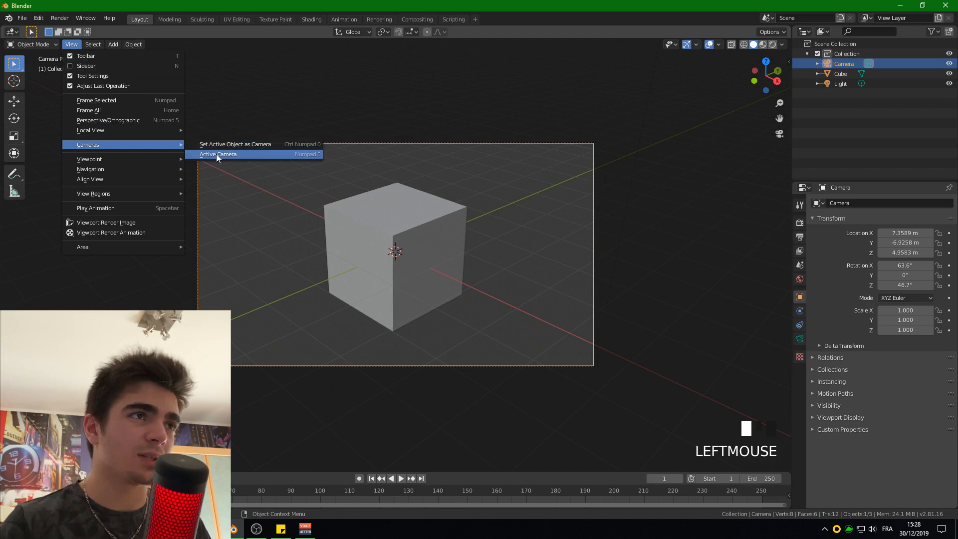
pyautogui.click(217, 154)
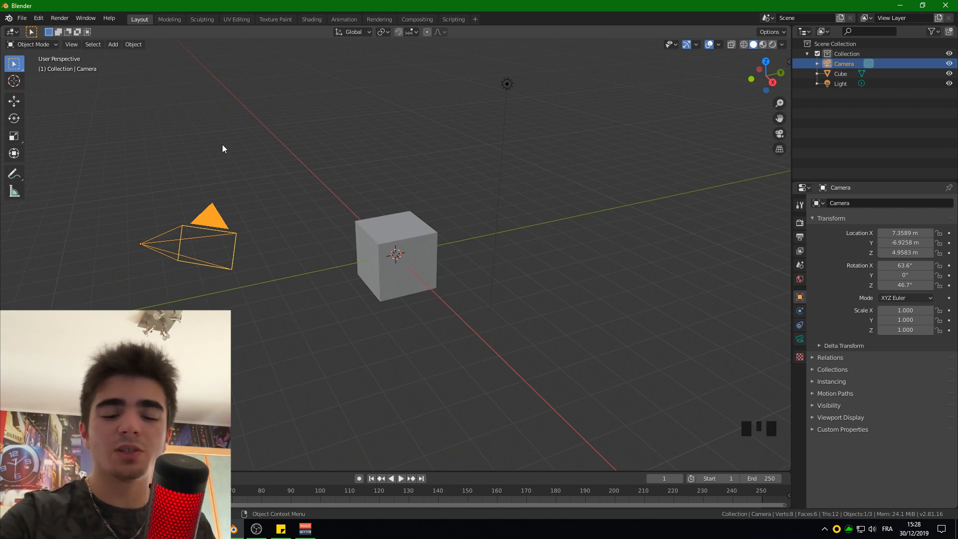
# - Toggle the active camera view on and off, examine how it frames the cube, and leave it with nothing selected
pyautogui.press('KP_0')
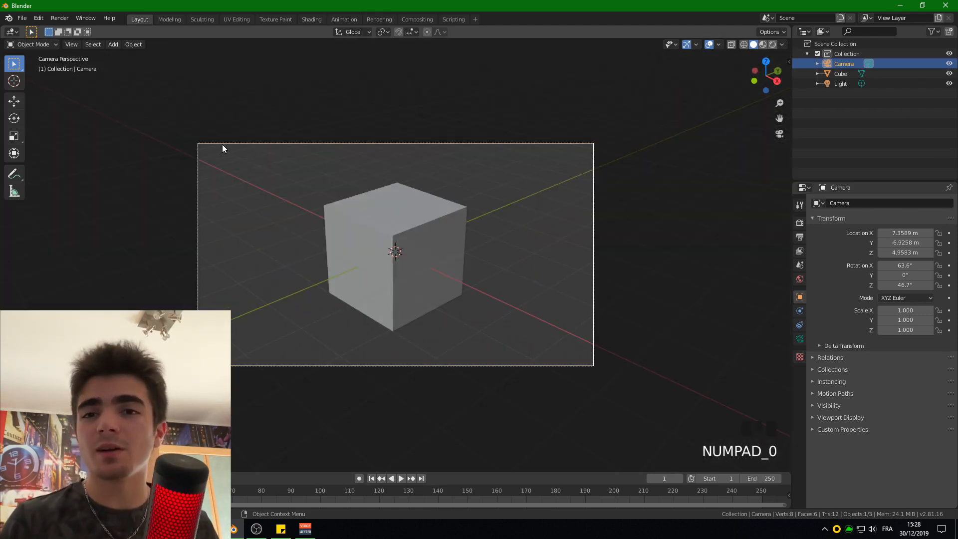
pyautogui.press('KP_0')
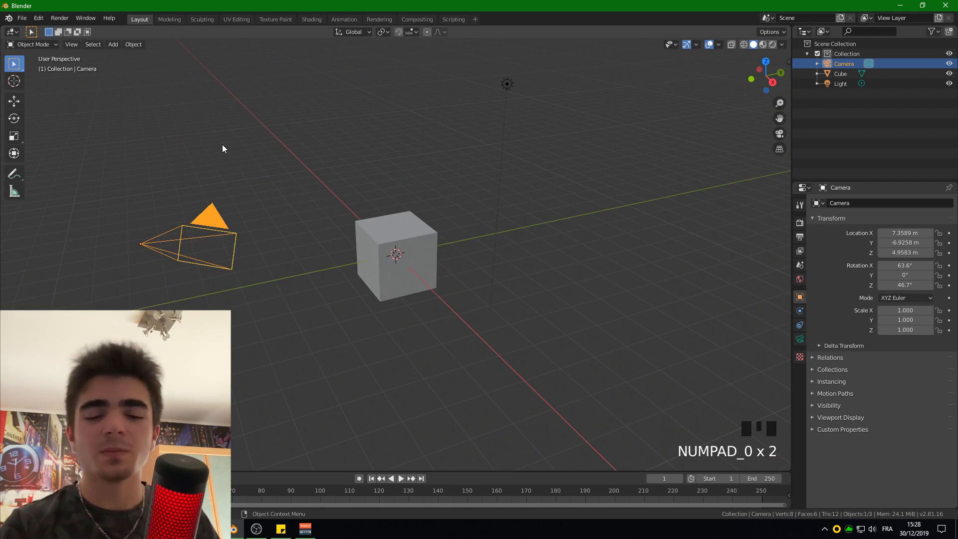
pyautogui.press('KP_0')
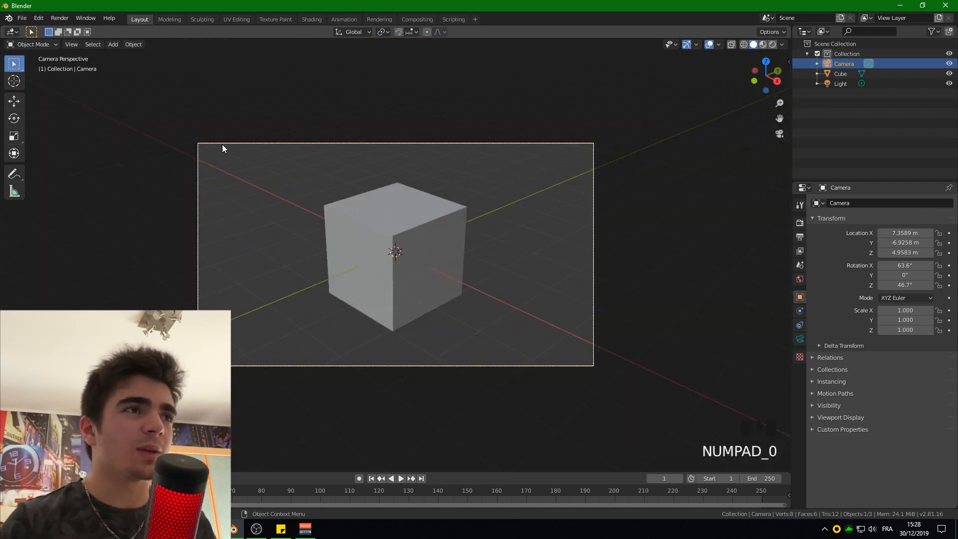
pyautogui.scroll(2, 291, 184)
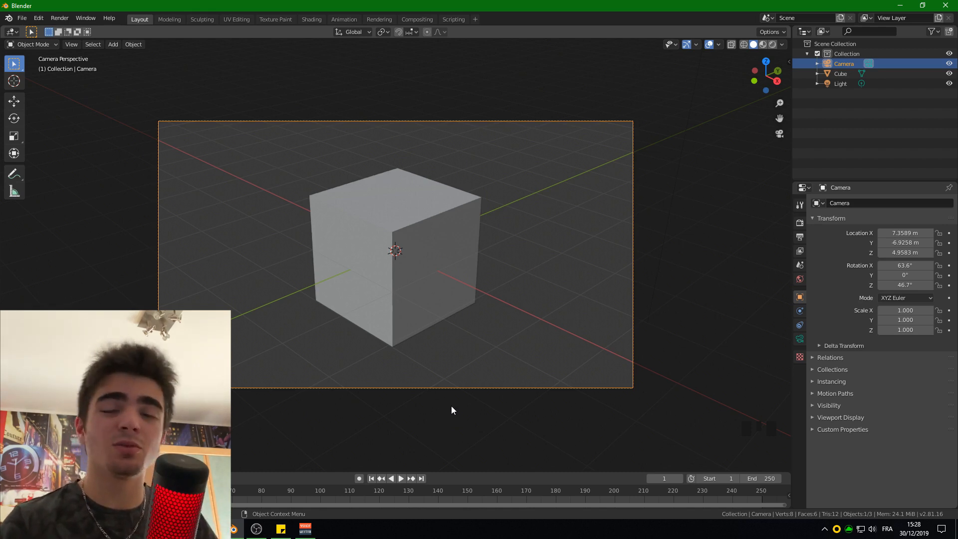
pyautogui.click(680, 349)
pyautogui.scroll(-5, 660, 320)
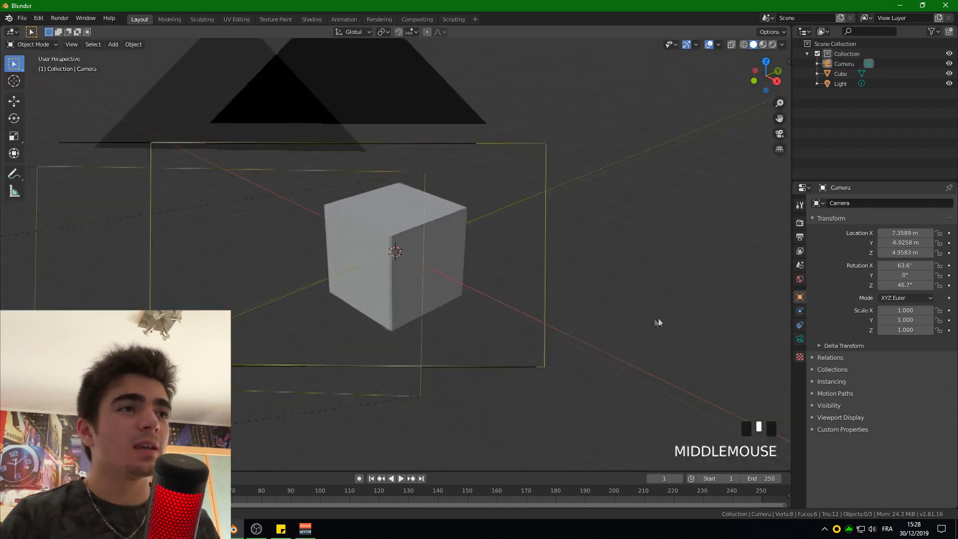
# - Activate the Move tool and select the camera so that its axis handles can be used
pyautogui.moveTo(408, 325); pyautogui.dragTo(399, 285, button='middle')
pyautogui.click(350, 270)
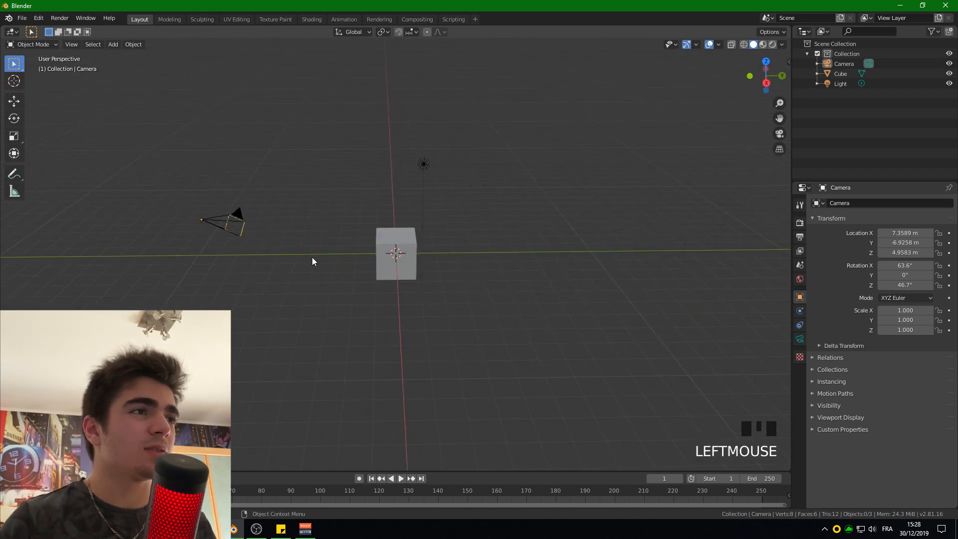
pyautogui.click(14, 103)
pyautogui.click(227, 215)
pyautogui.click(241, 208)
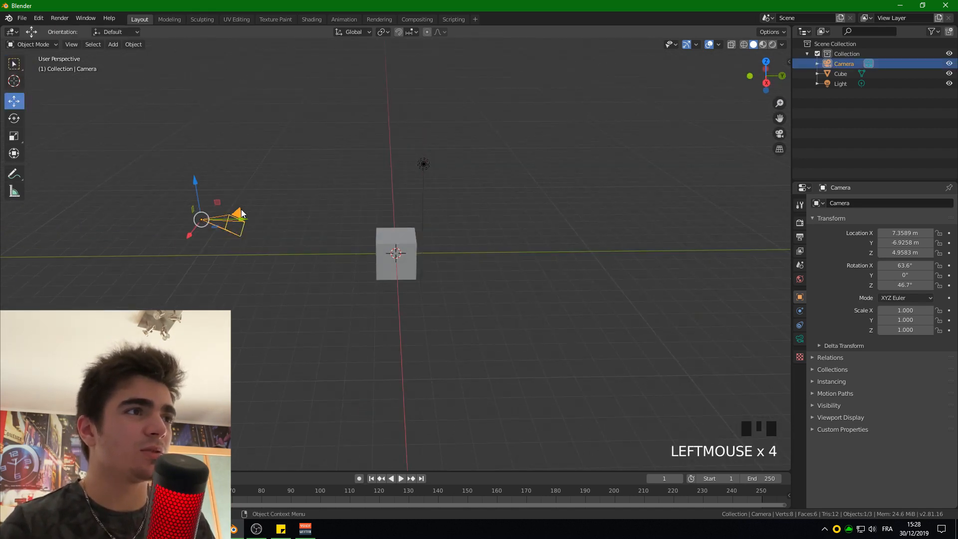
pyautogui.scroll(1, 258, 215)
pyautogui.moveTo(257, 214); pyautogui.dragTo(247, 210, button='middle')
pyautogui.scroll(-1, 245, 210)
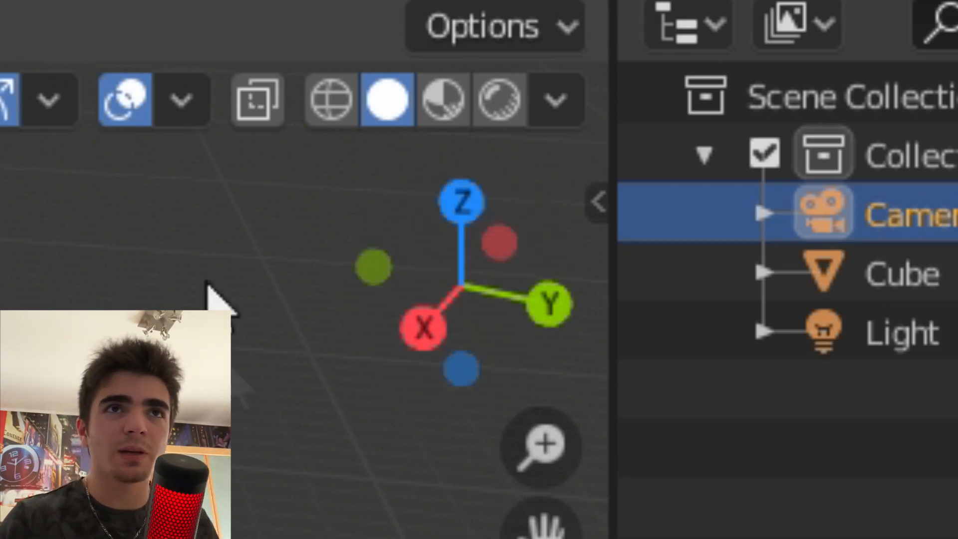
# - Move the camera with its axis handles to about X -5.55 m, Y 1.27 m, Z 27.45 m
pyautogui.scroll(-4, 537, 205)
pyautogui.moveTo(537, 205); pyautogui.dragTo(371, 189, button='middle')
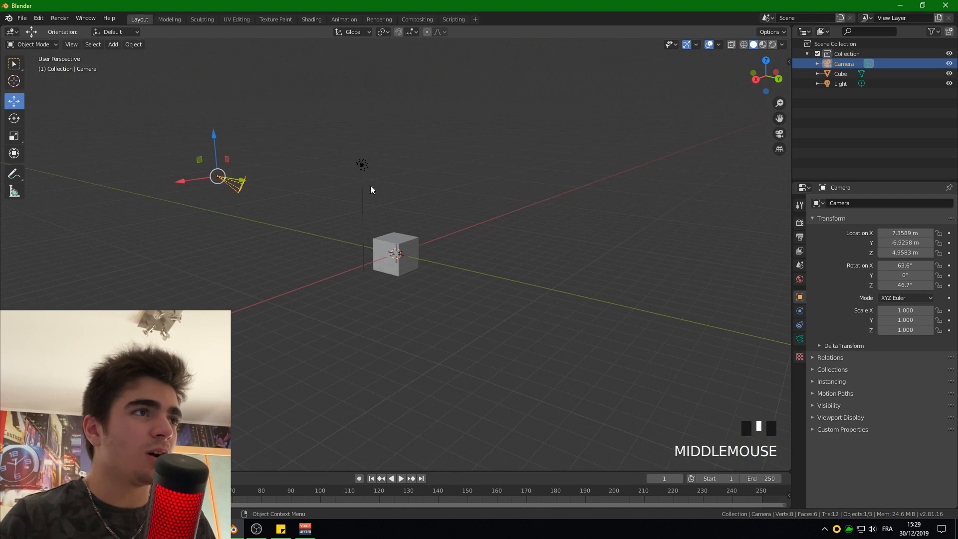
pyautogui.moveTo(182, 181); pyautogui.dragTo(333, 151)
pyautogui.moveTo(405, 158); pyautogui.dragTo(451, 133)
pyautogui.scroll(-5, 481, 148)
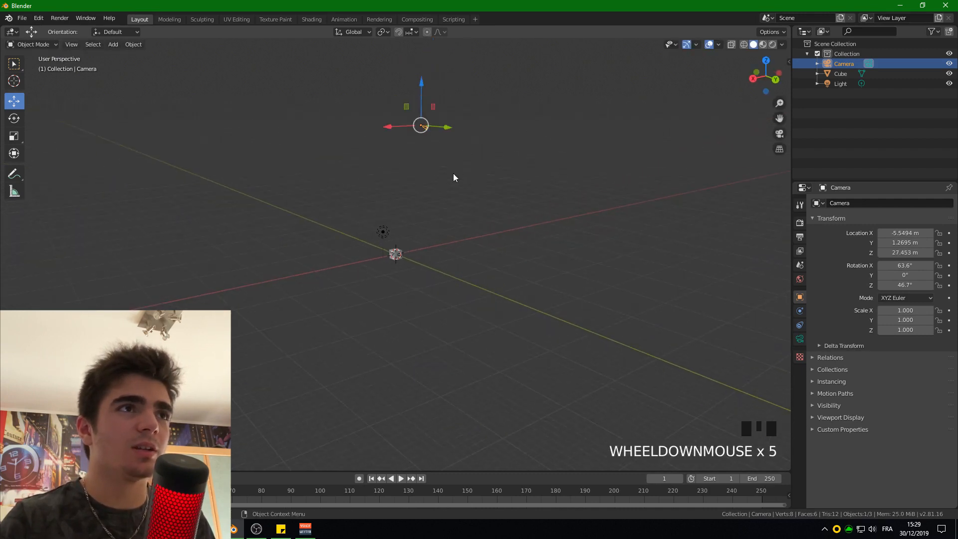
pyautogui.scroll(2, 451, 172)
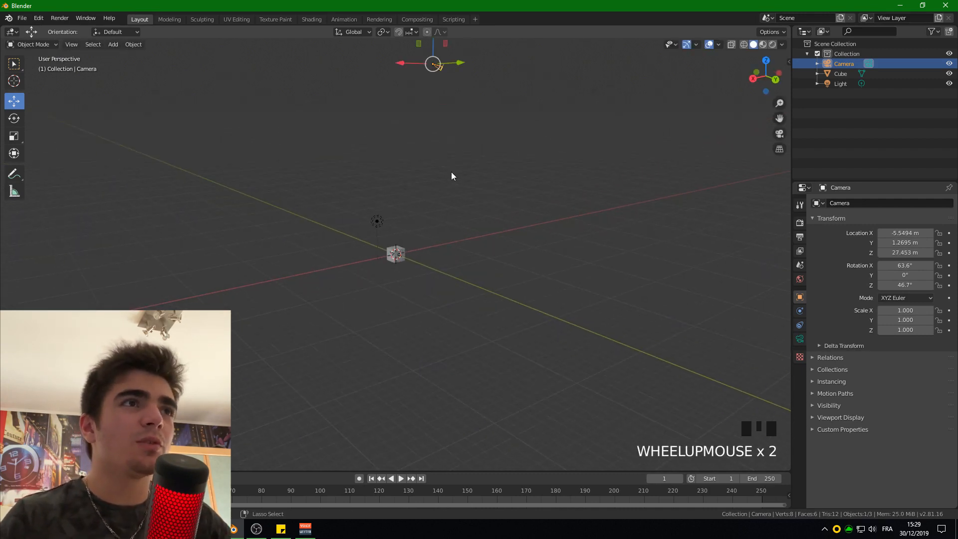
# - Undo all the camera moves made with the axis handles
pyautogui.hotkey('ctrl', 'z')
pyautogui.hotkey('ctrl', 'z')
pyautogui.hotkey('ctrl', 'z')
pyautogui.hotkey('ctrl', 'z')
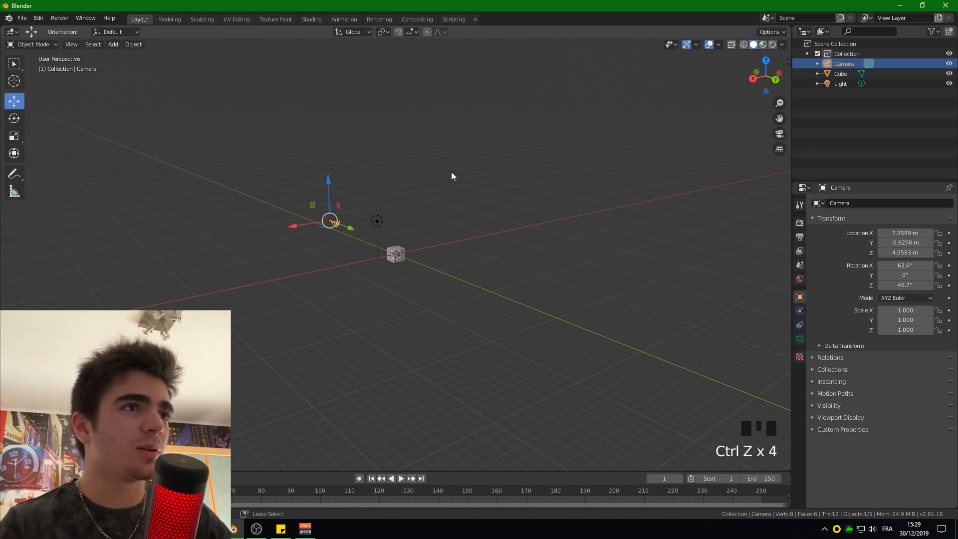
# - Move the camera freely to about X 6.36 m, Y -6.55 m, Z 5.89 m, and undo that move
pyautogui.scroll(3, 401, 163)
pyautogui.keyDown('shift'); pyautogui.moveTo(386, 170); pyautogui.dragTo(411, 207, button='middle'); pyautogui.keyUp('shift')
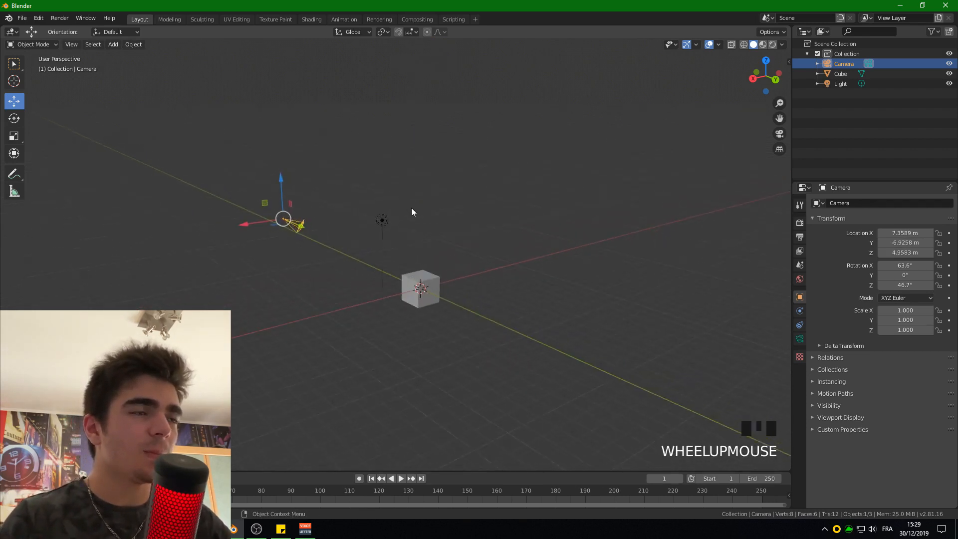
pyautogui.scroll(2, 411, 207)
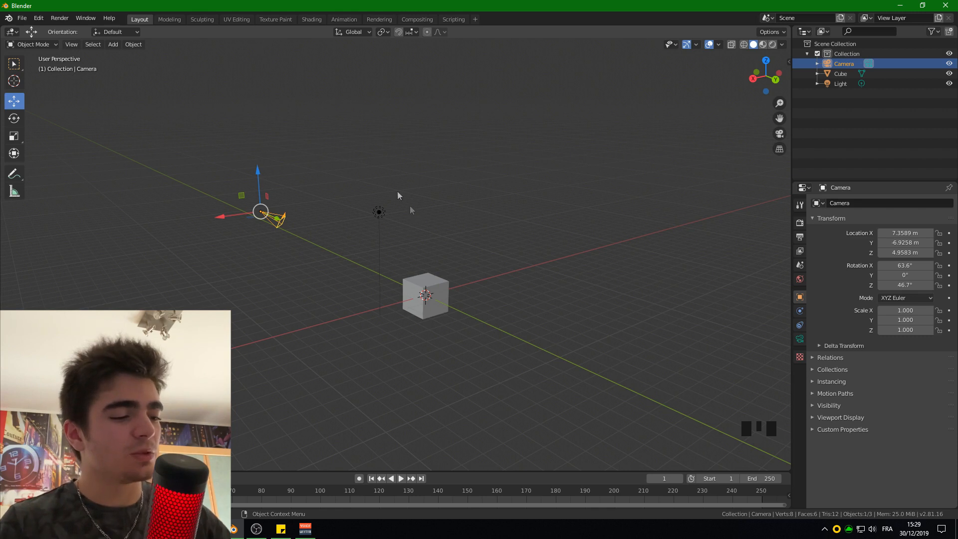
pyautogui.press('g')
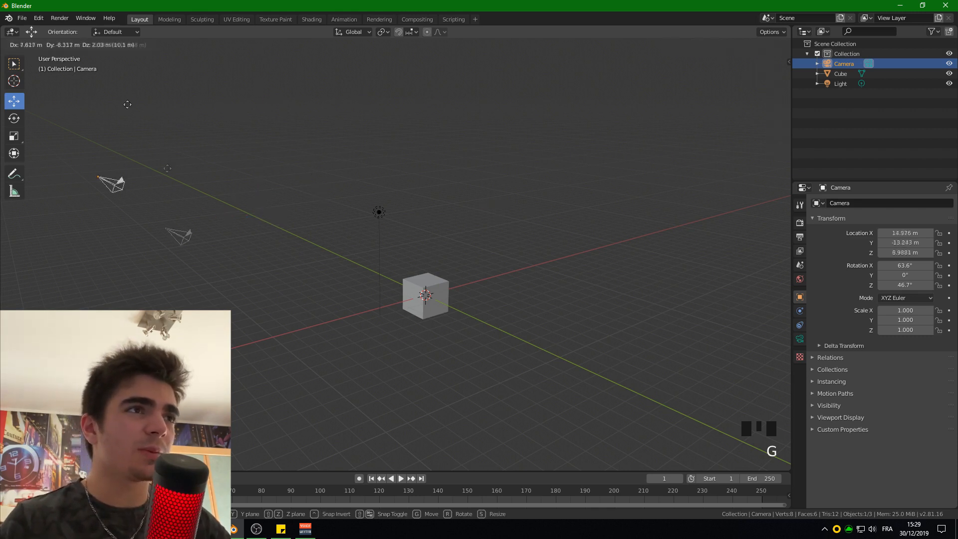
pyautogui.click(336, 176)
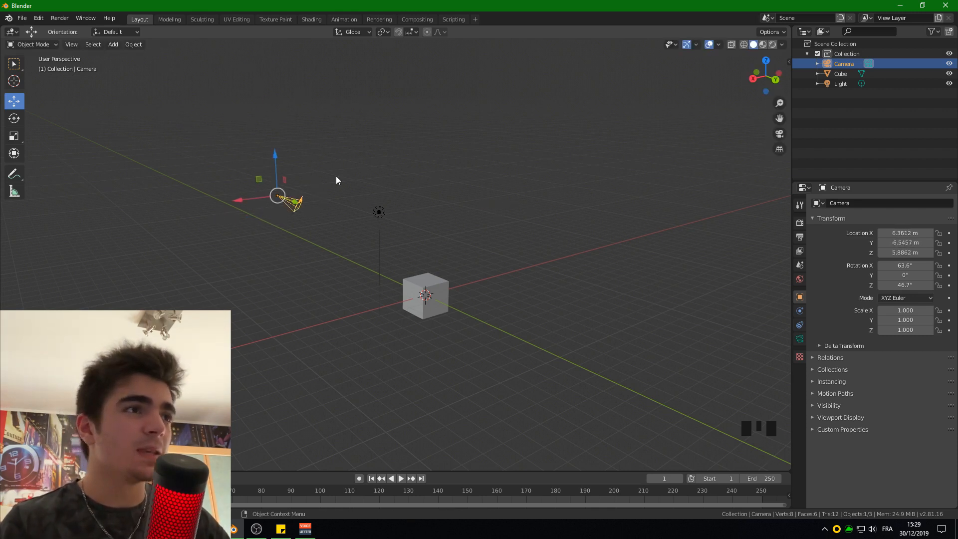
pyautogui.hotkey('ctrl', 'z')
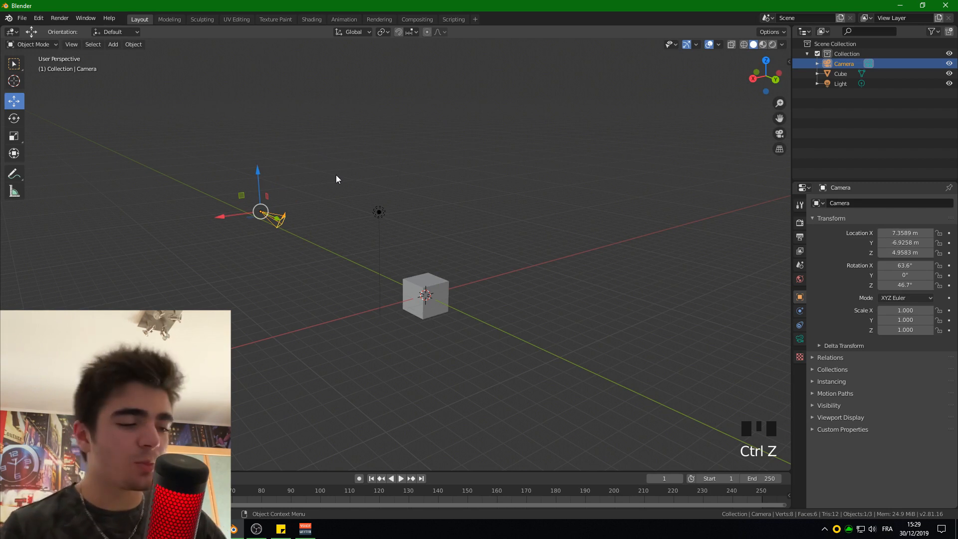
# - Lower the camera along the global Z axis only, to a height of about 3.28 m
pyautogui.press('g')
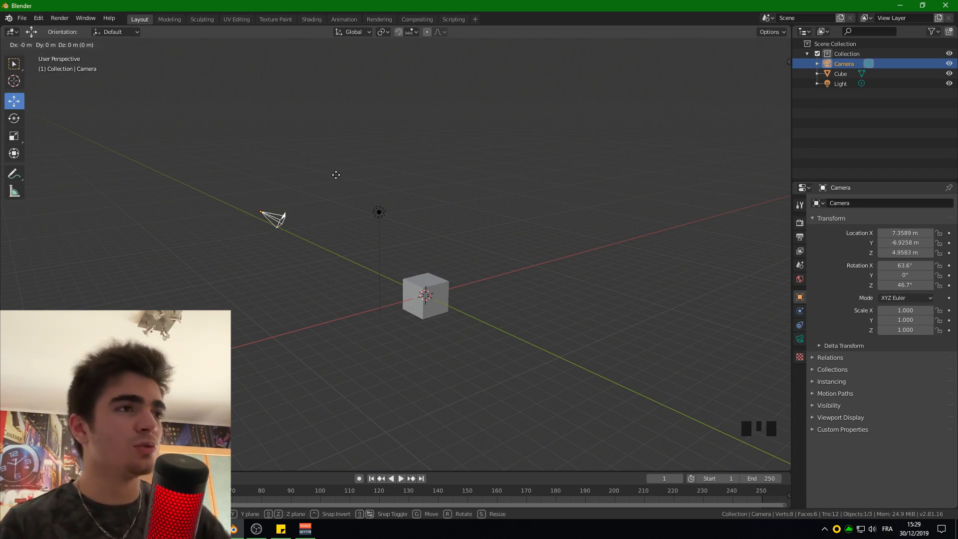
pyautogui.press('z')
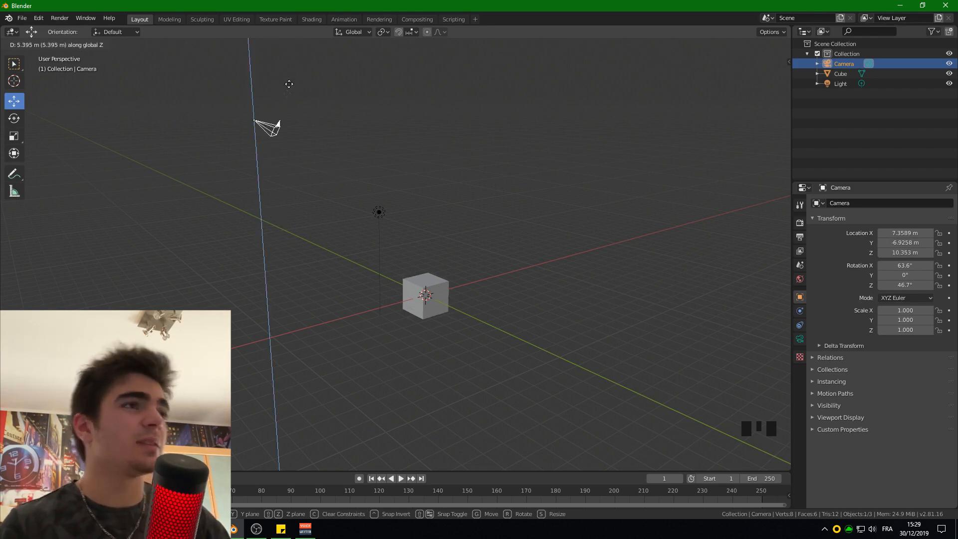
pyautogui.click(310, 208)
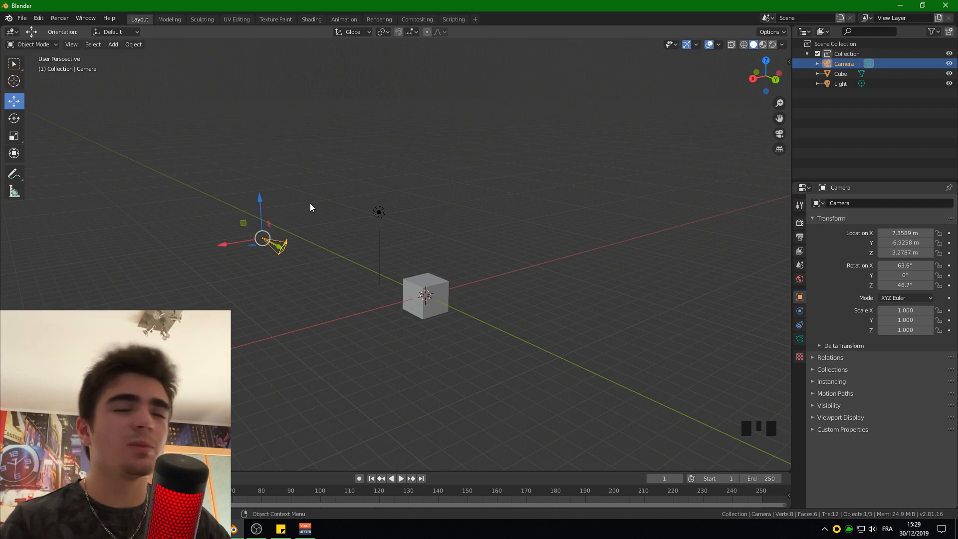
# - Move the camera along global Y to about -11.97 m and along global X to about 1.02 m
pyautogui.press('g')
pyautogui.press('y')
pyautogui.click(287, 177)
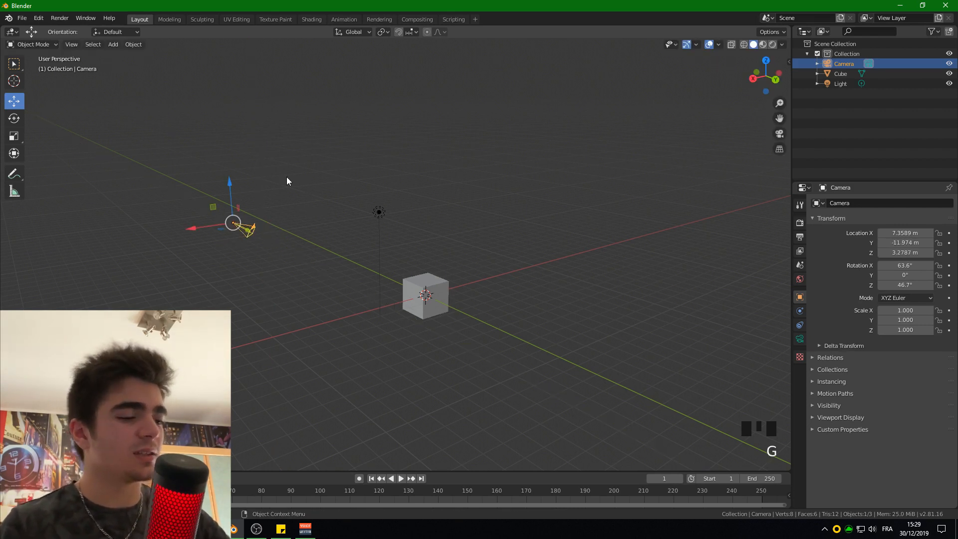
pyautogui.press('g')
pyautogui.press('x')
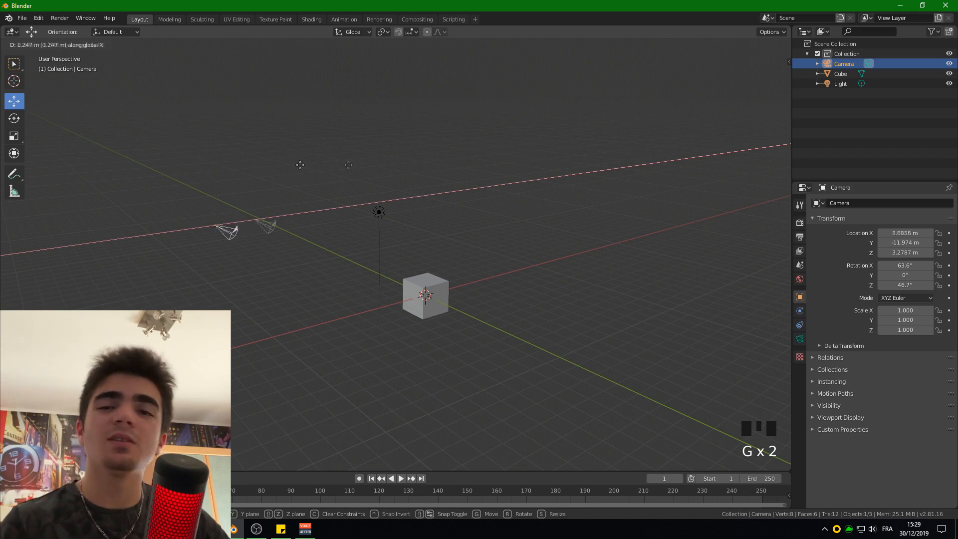
pyautogui.click(369, 172)
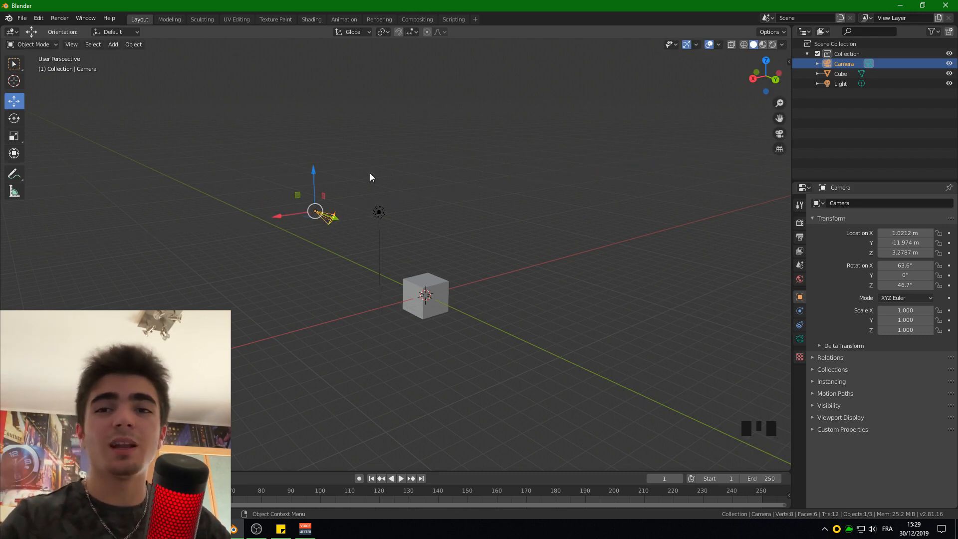
# - Undo the axis-constrained camera moves along Z, Y and X
pyautogui.hotkey('ctrl', 'z')
pyautogui.hotkey('ctrl', 'z')
pyautogui.hotkey('ctrl', 'z')
pyautogui.hotkey('ctrl', 'z')
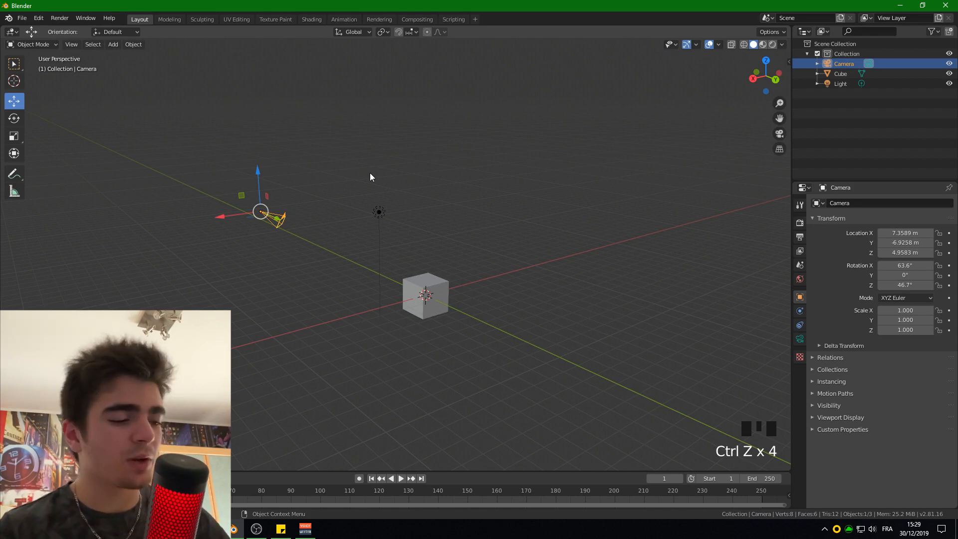
# - Move the camera exactly 1 m up along the global Z axis
pyautogui.press('g')
pyautogui.press('z')
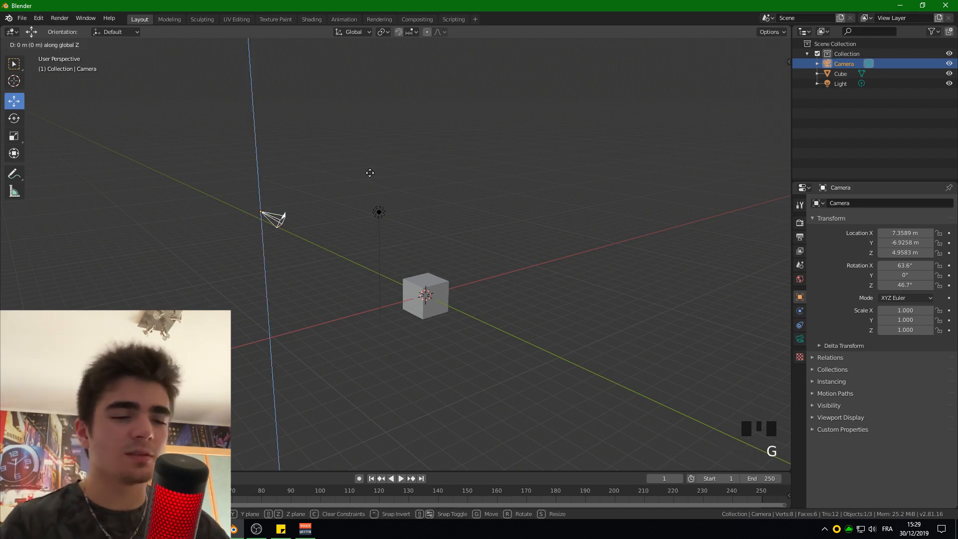
pyautogui.write('1')
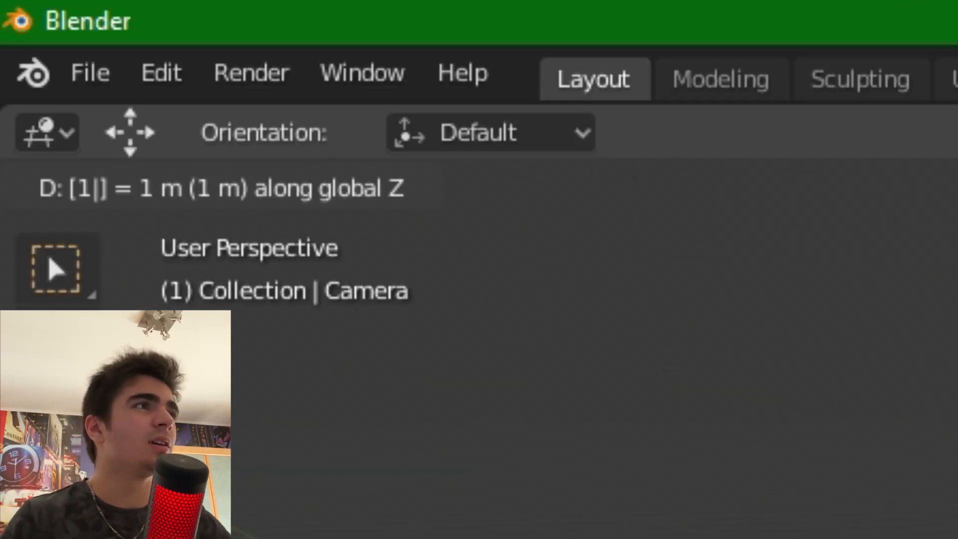
pyautogui.press('BackSpace')
pyautogui.write('65656565')
pyautogui.press('BackSpace')
pyautogui.press('BackSpace')
pyautogui.press('BackSpace')
pyautogui.press('BackSpace')
pyautogui.press('BackSpace')
pyautogui.press('BackSpace')
pyautogui.press('BackSpace')
pyautogui.press('BackSpace')
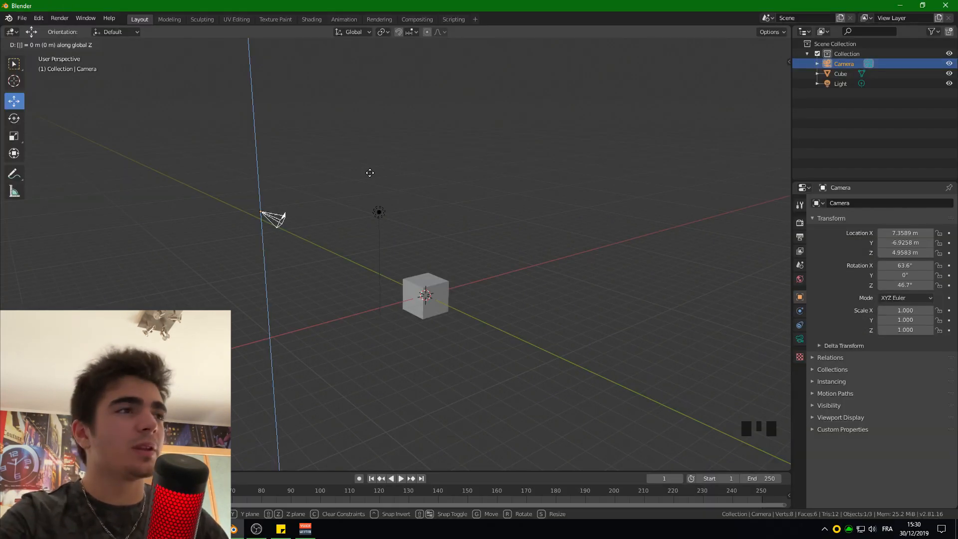
pyautogui.write('1')
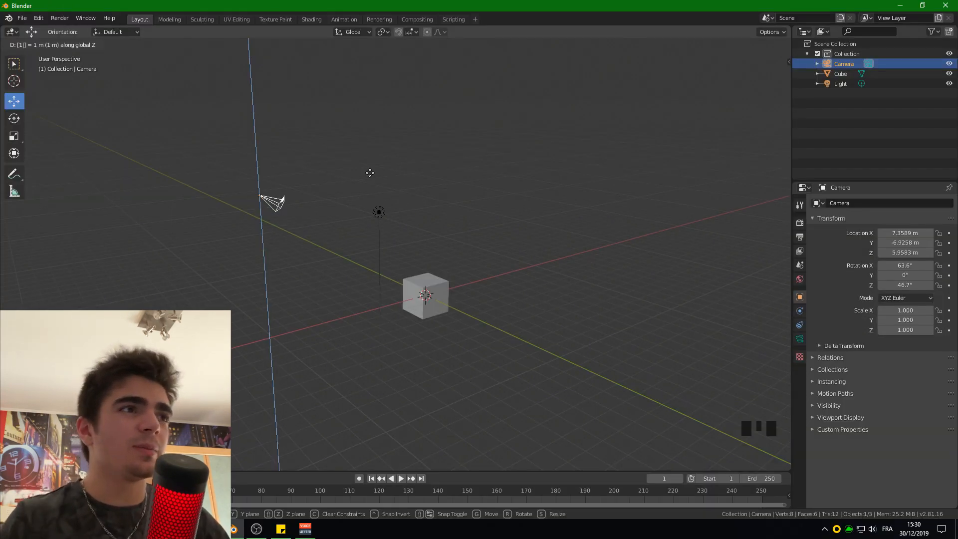
pyautogui.press('Return')
# - Move the camera exactly 5 m along the global X axis
pyautogui.scroll(2, 304, 225)
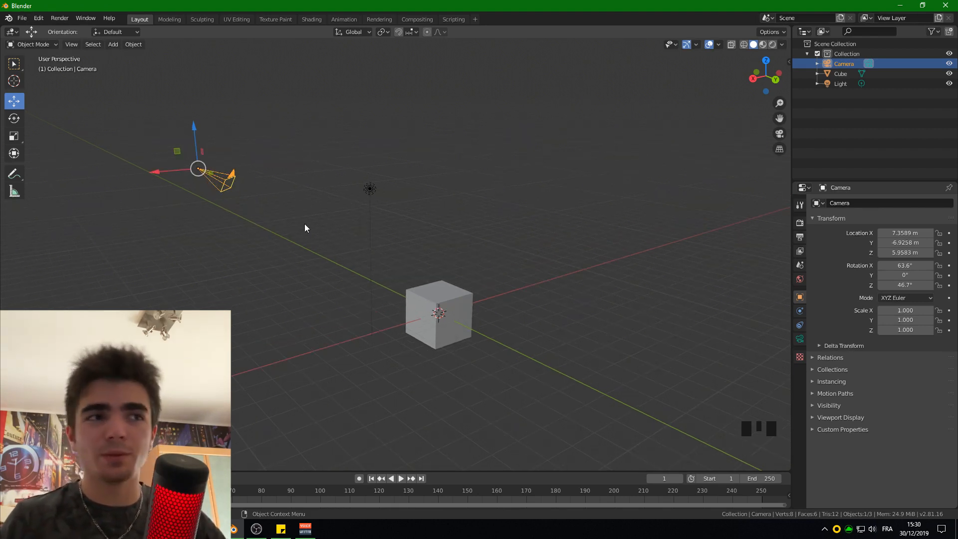
pyautogui.scroll(2, 529, 335)
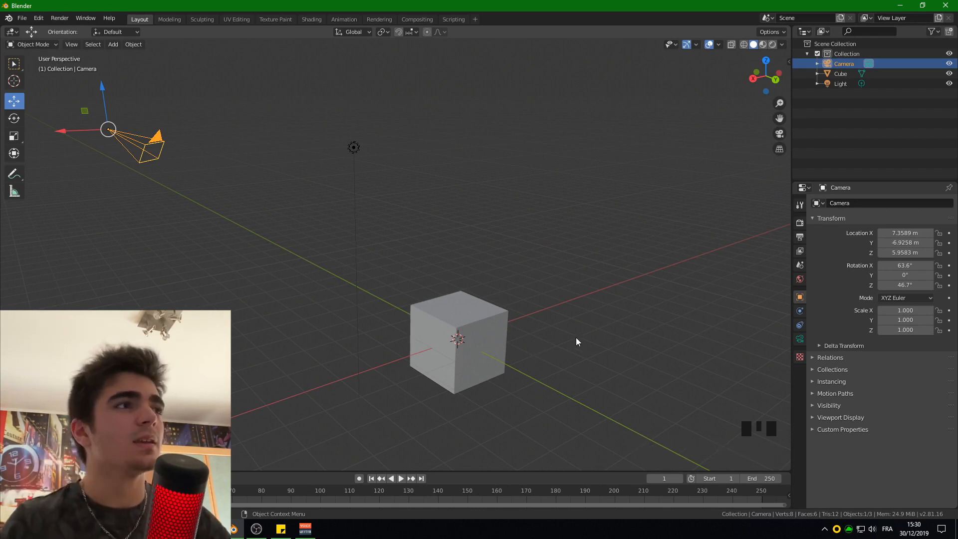
pyautogui.scroll(-3, 454, 313)
pyautogui.press('g')
pyautogui.write('x')
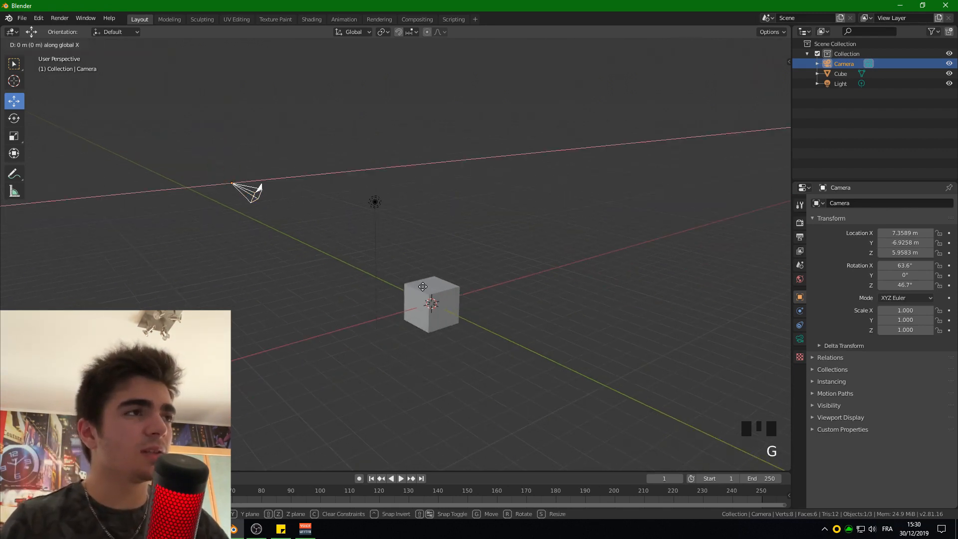
pyautogui.write('5')
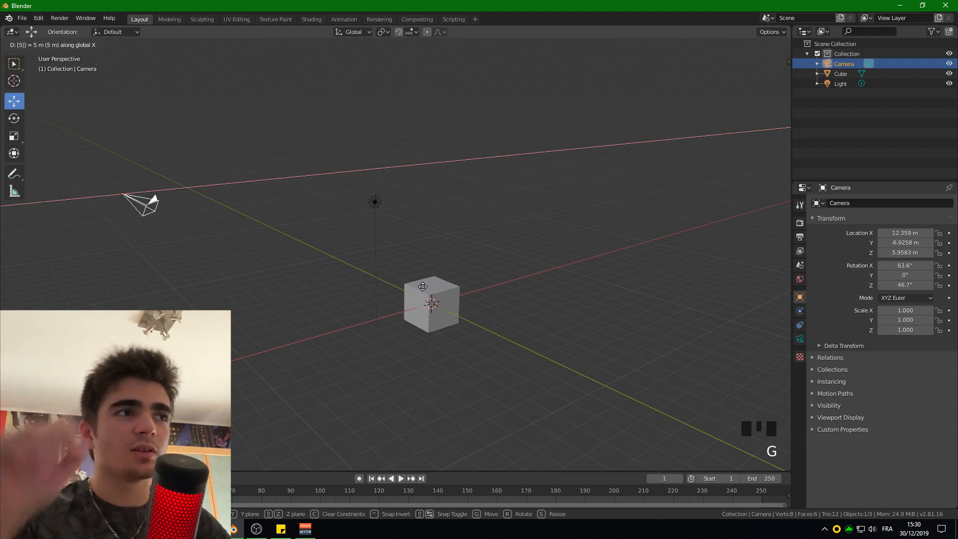
pyautogui.press('Return')
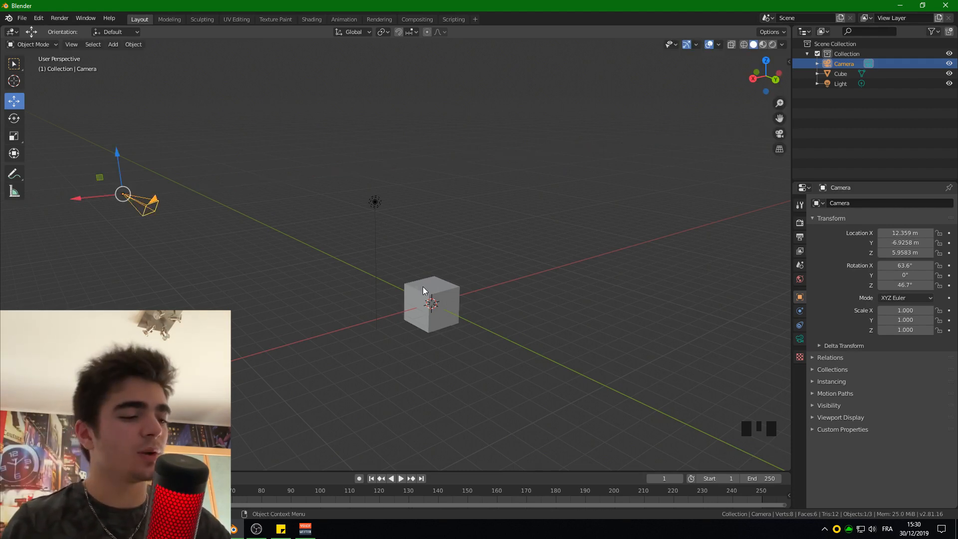
# - Move the camera back along the global X axis by exactly -5 m
pyautogui.press('g')
pyautogui.press('x')
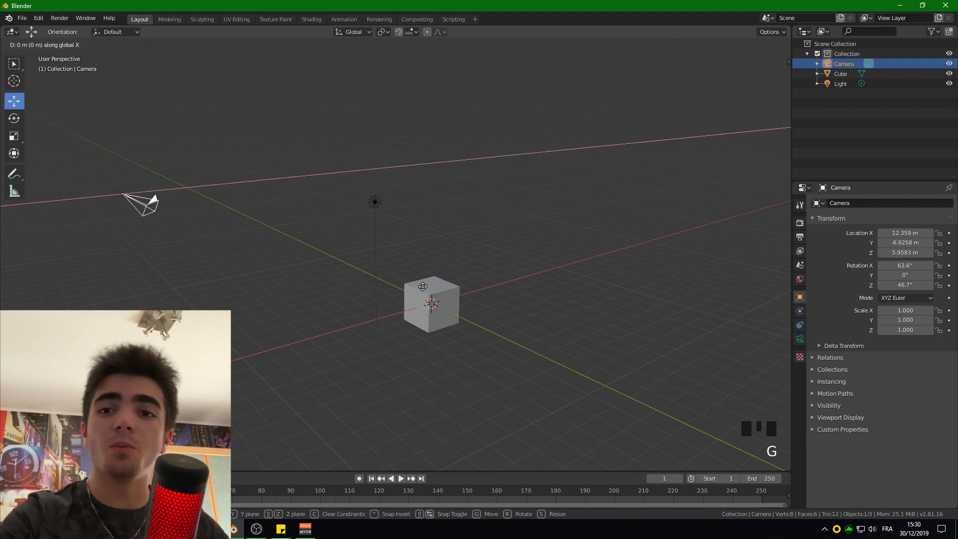
pyautogui.write('-5')
pyautogui.press('Return')
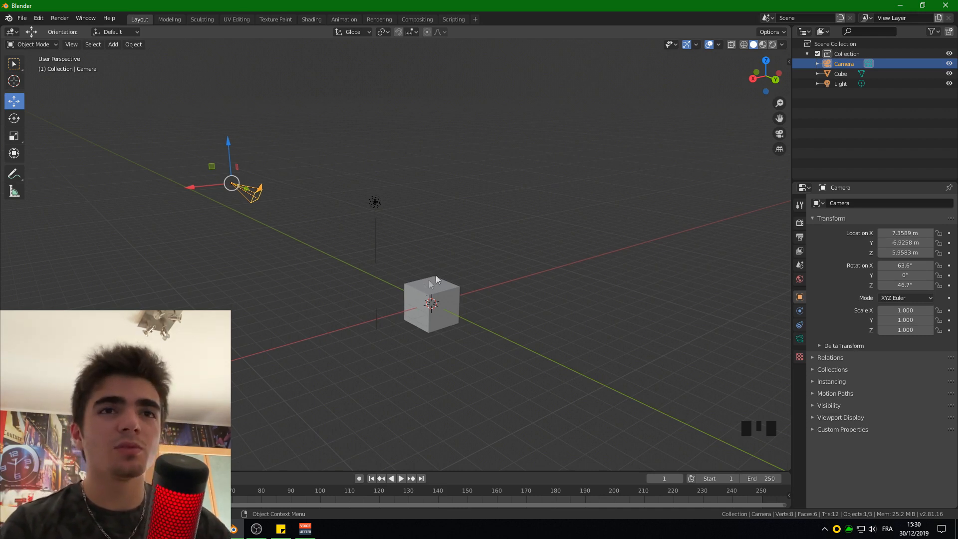
# - Set the camera's X and Y location values to 0 m in its transform properties
pyautogui.click(905, 233)
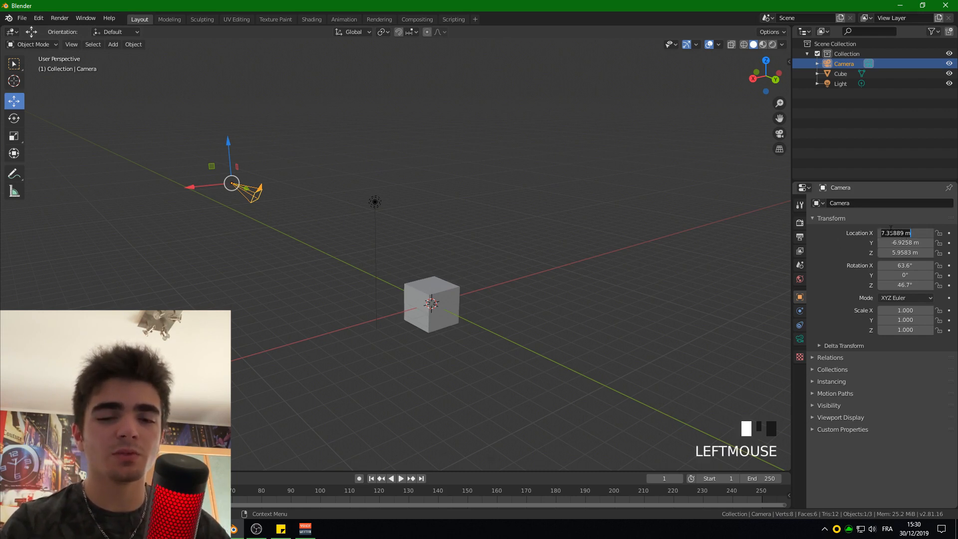
pyautogui.write('0')
pyautogui.press('Return')
pyautogui.click(892, 244)
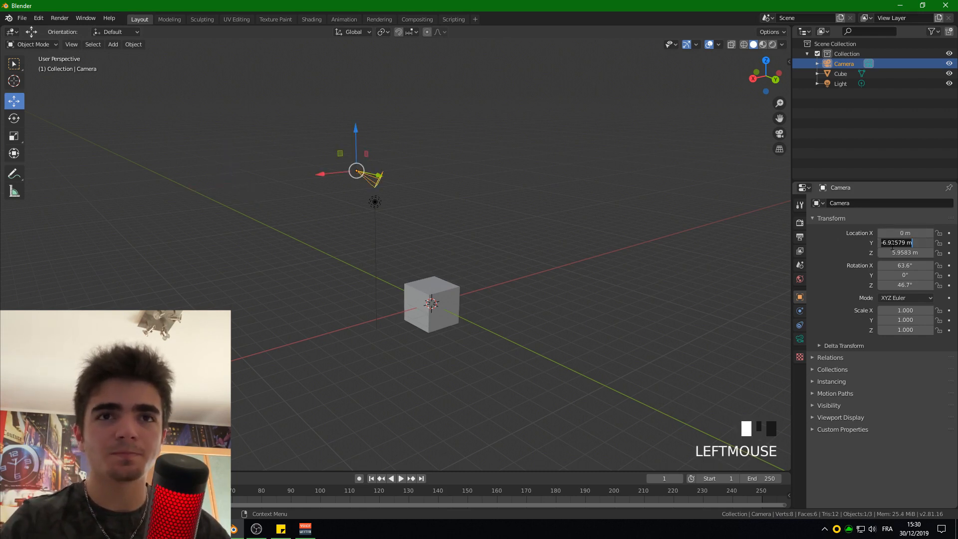
pyautogui.write('0')
pyautogui.press('Return')
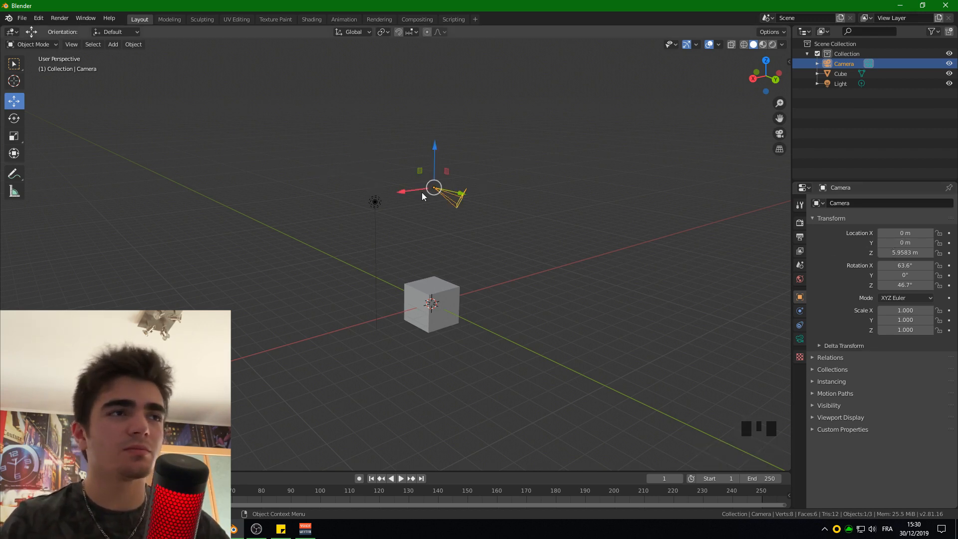
# - Move the camera along X to about 4.72 m and along Y to about -6.66 m, and briefly show its transform values in the viewport
pyautogui.moveTo(410, 191); pyautogui.dragTo(329, 189)
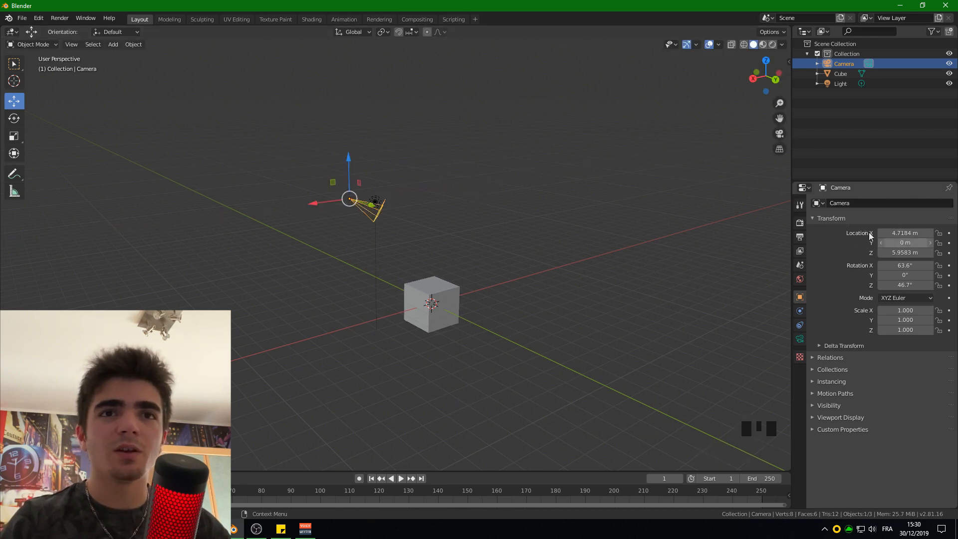
pyautogui.moveTo(372, 207); pyautogui.dragTo(343, 190)
pyautogui.press('n')
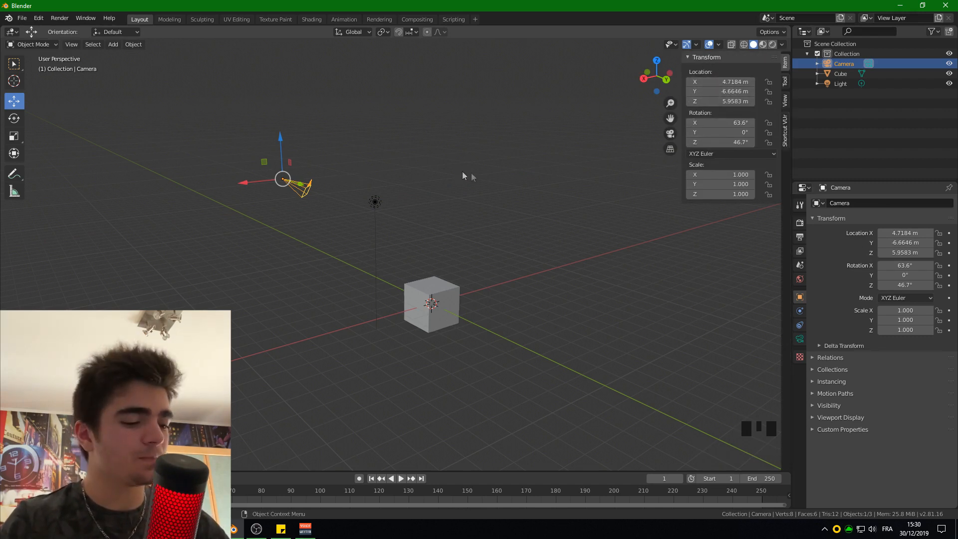
pyautogui.press('n')
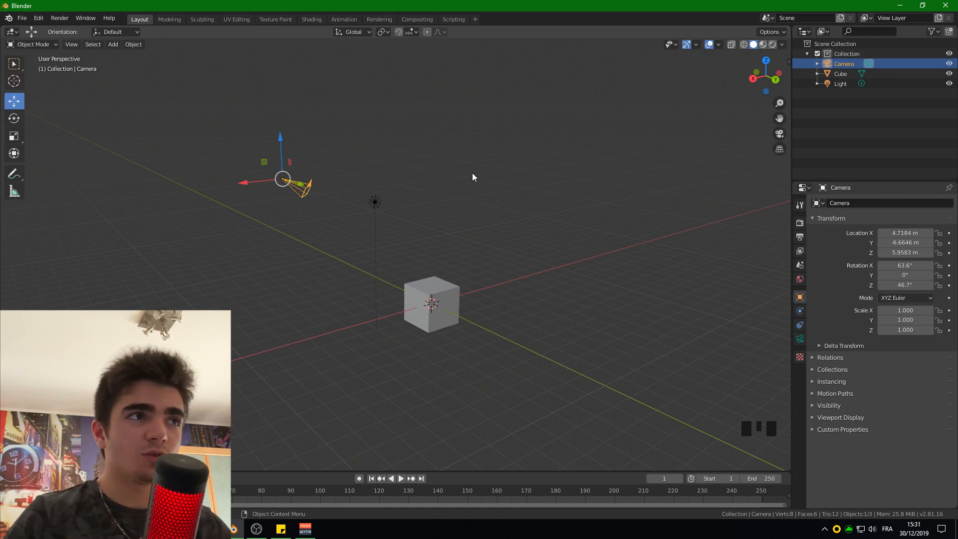
# - Switch the viewport to the view through the camera and enlarge the camera frame
pyautogui.press('KP_0')
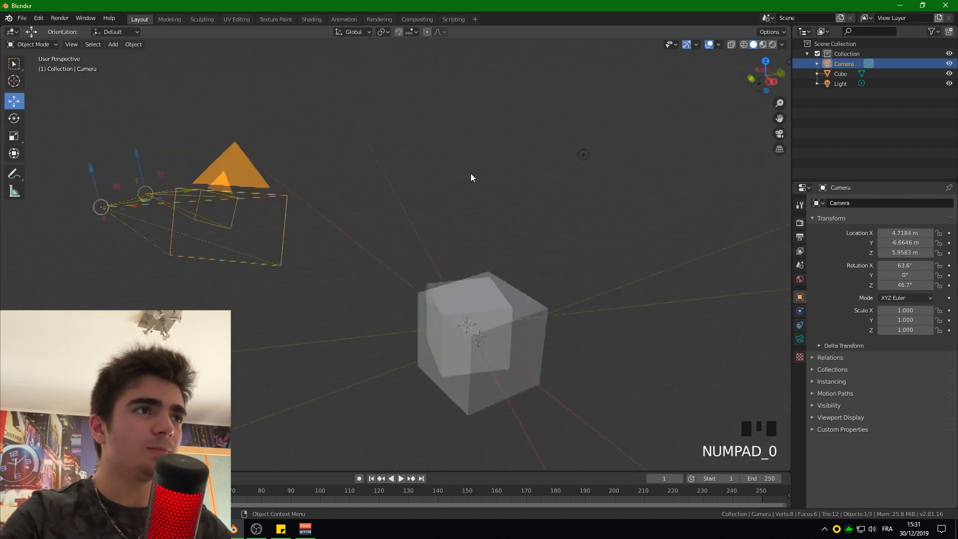
pyautogui.scroll(2, 470, 172)
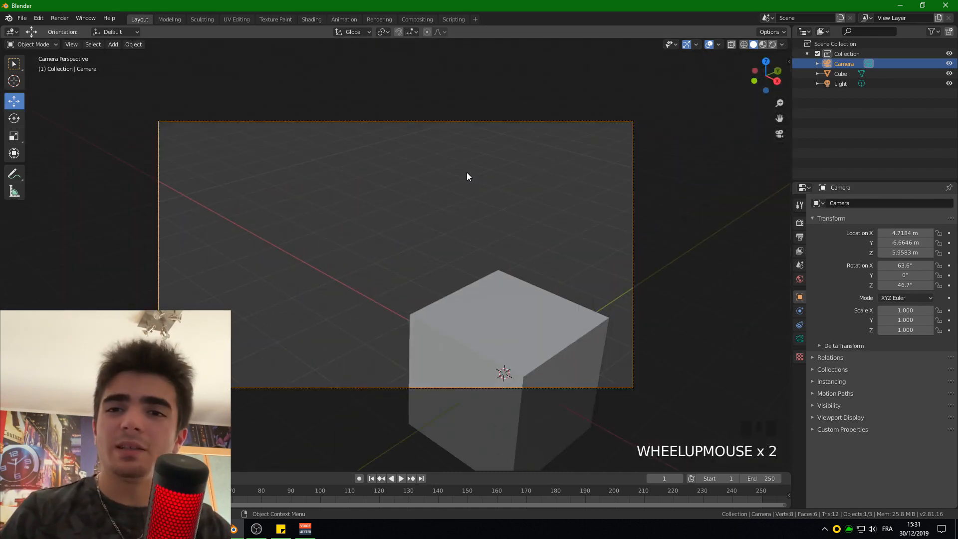
# - Open the preferences and search the keymap by name for "view na"
pyautogui.click(38, 17)
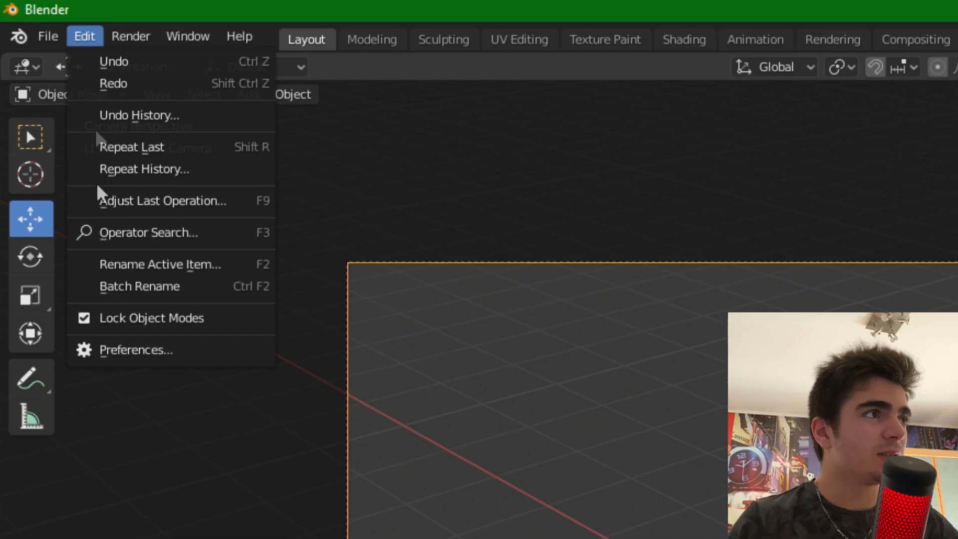
pyautogui.click(57, 157)
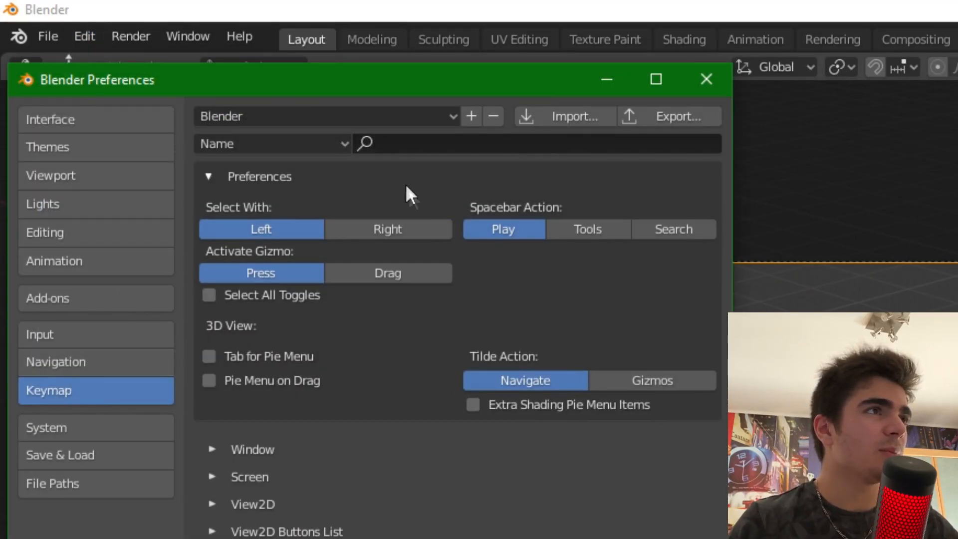
pyautogui.click(407, 144)
pyautogui.write('vi')
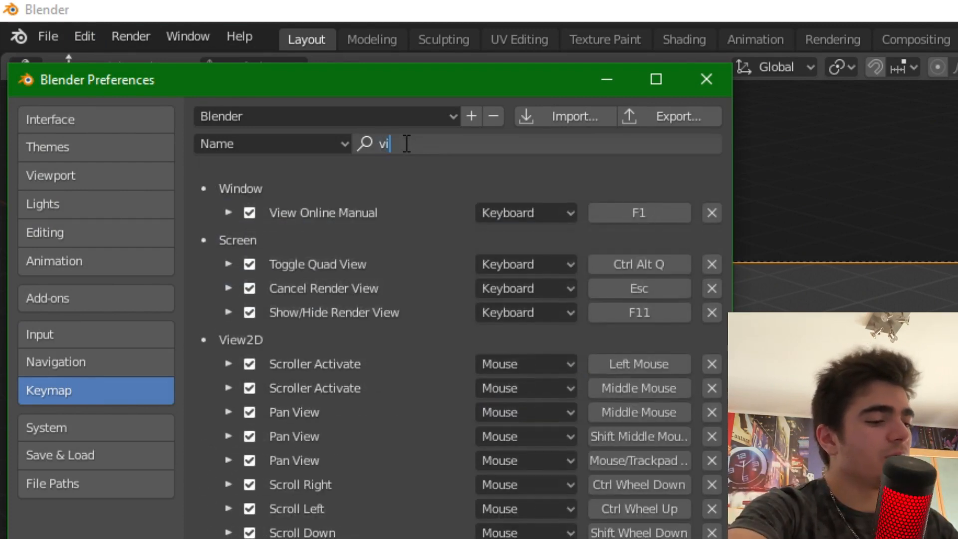
pyautogui.write('ew na')
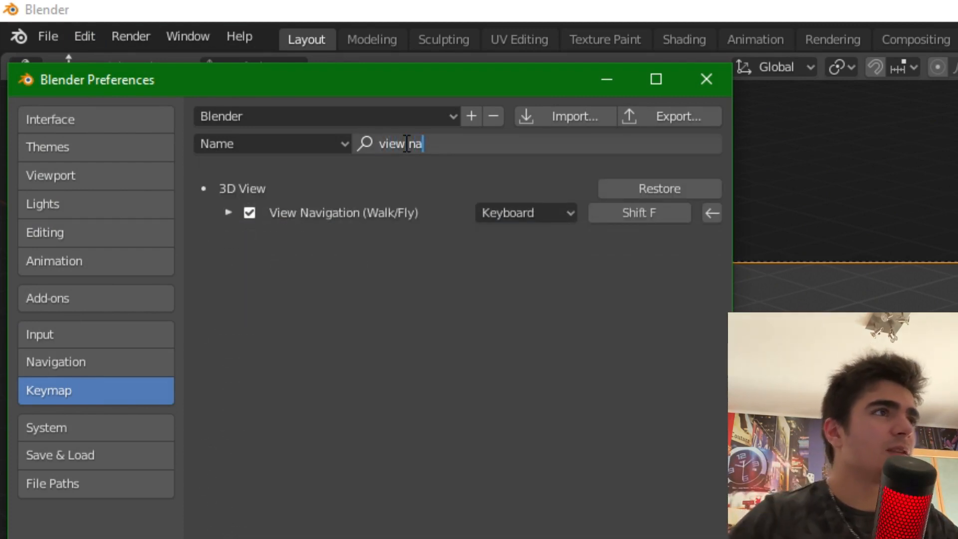
# - Assign Shift F as the shortcut for View Navigation (Walk/Fly) and close the preferences
pyautogui.click(630, 212)
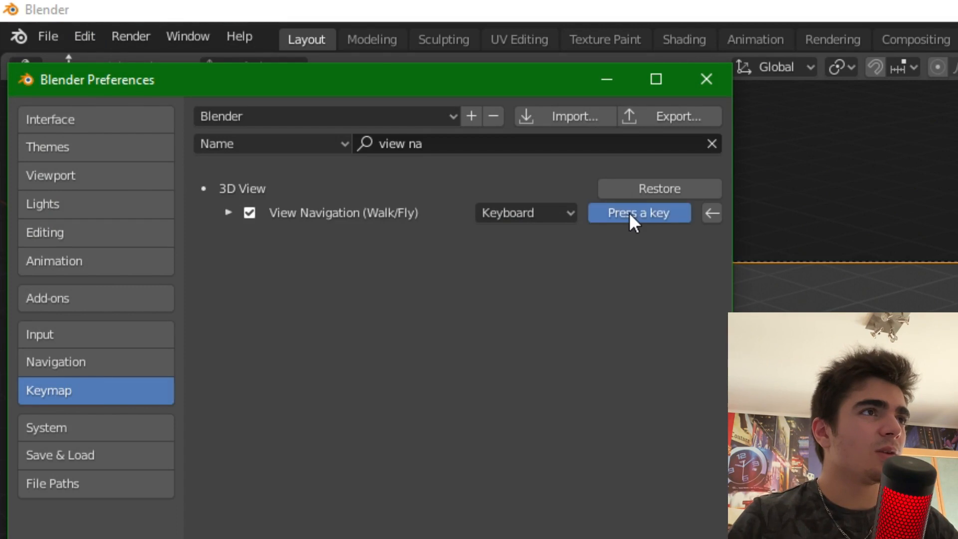
pyautogui.press('shift')
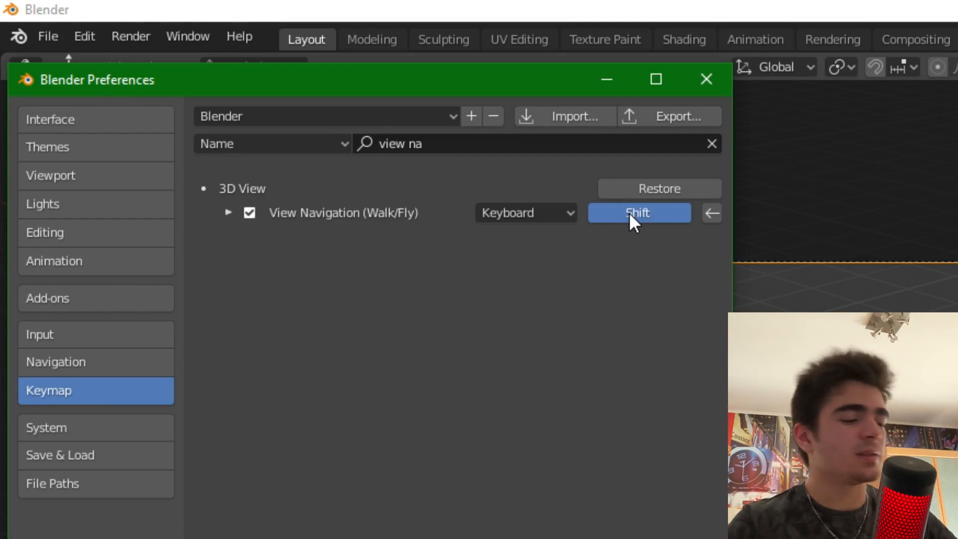
pyautogui.hotkey('shift', 'f')
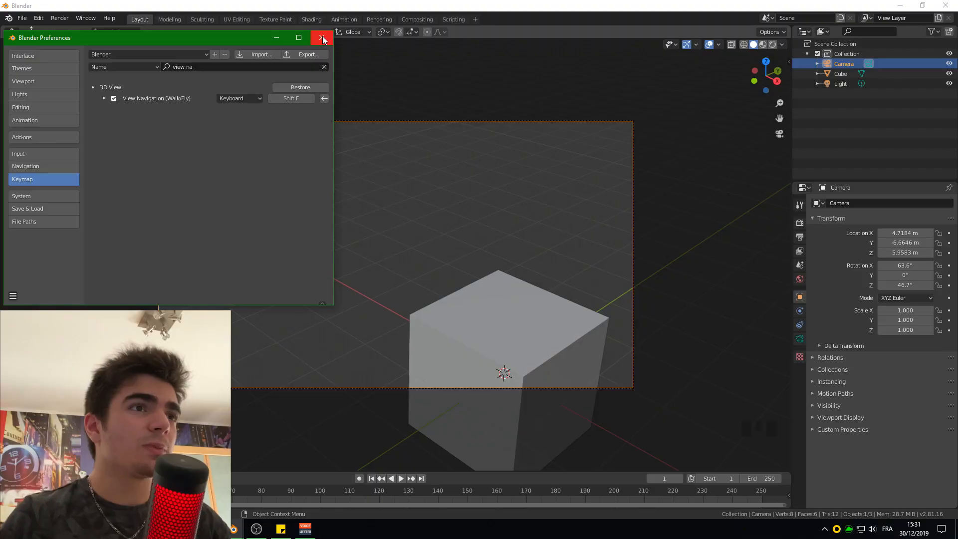
pyautogui.click(709, 73)
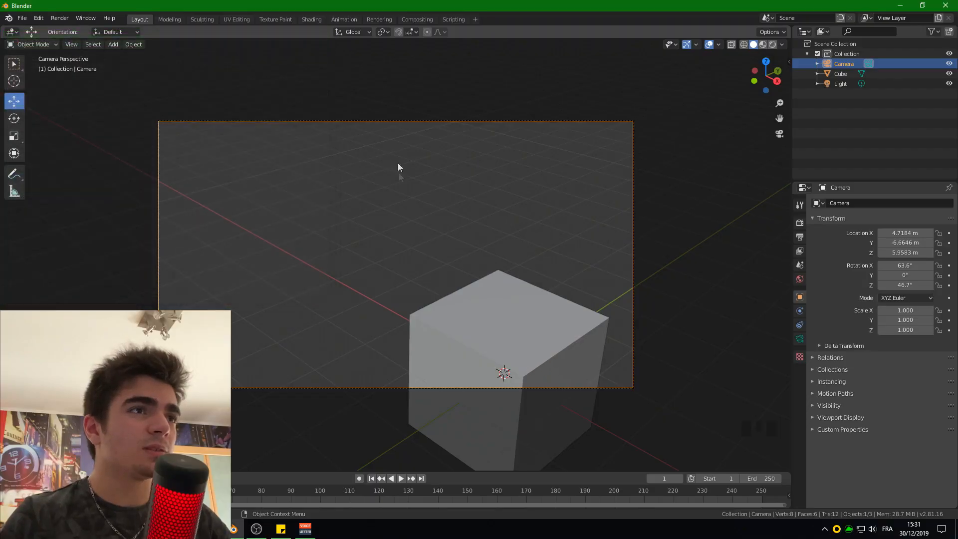
# - With walk navigation, turn the camera to about 58° X and 28.7° Z and move it to about X 4.95, Y -8.31, Z 6.01 m
pyautogui.hotkey('shift', 'f')
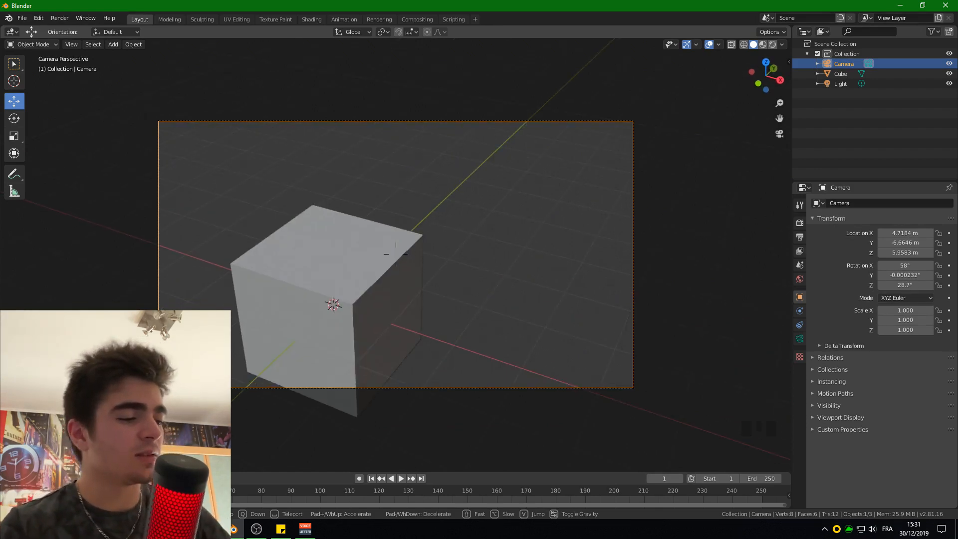
pyautogui.press('w')
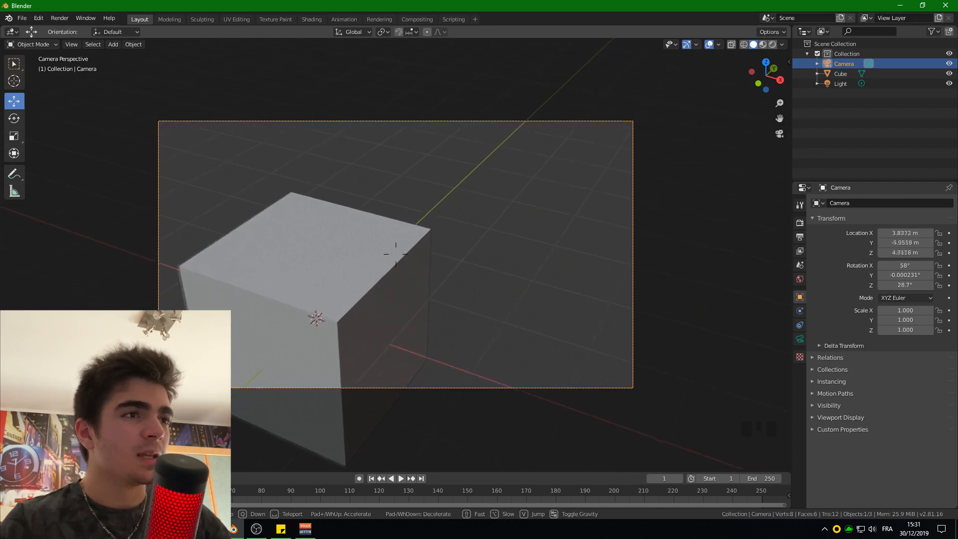
pyautogui.press('s')
pyautogui.press('a')
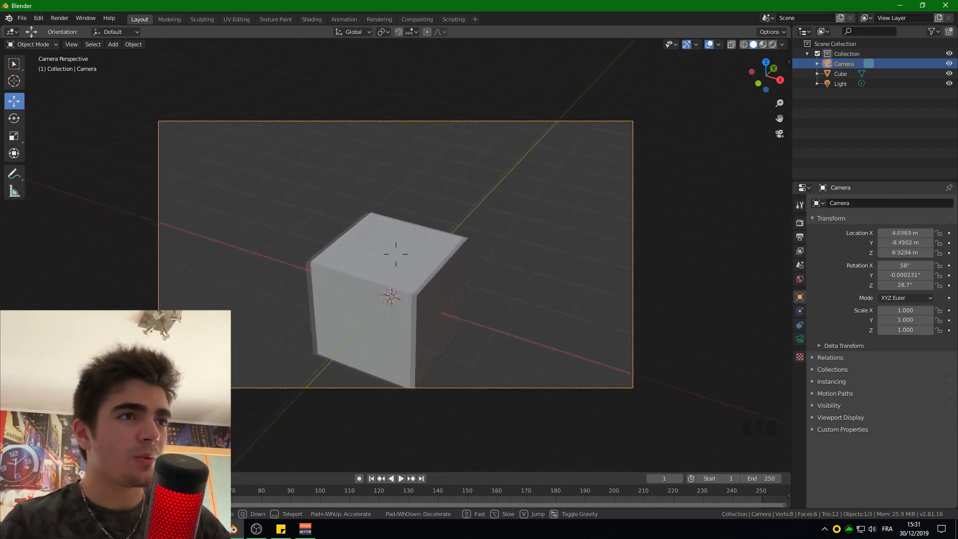
pyautogui.press('d')
pyautogui.press('e')
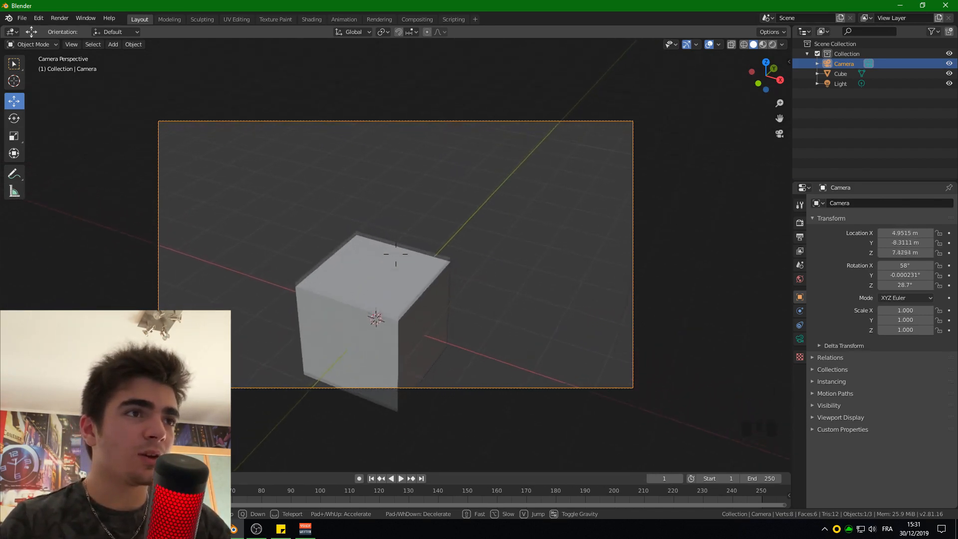
pyautogui.press('q')
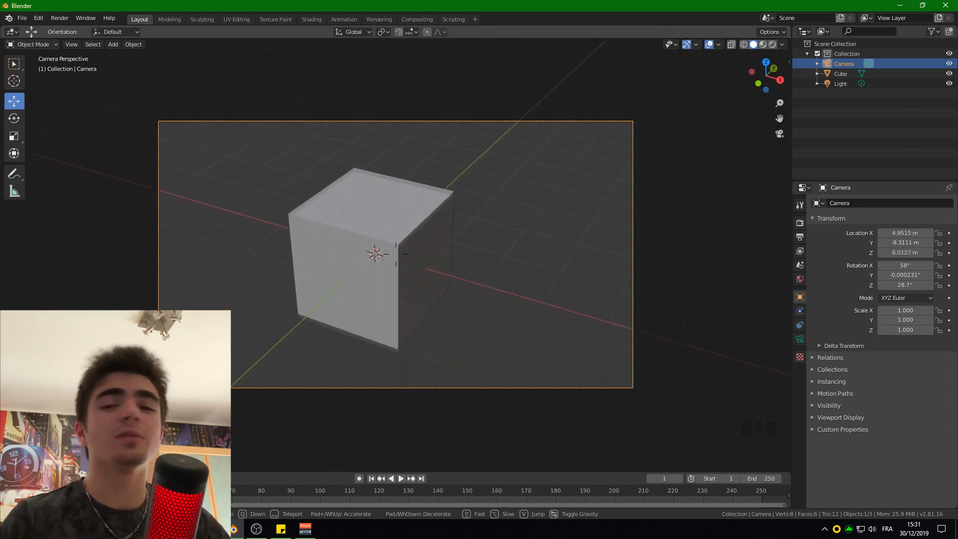
# - Walk the camera to about X 14.86, Y -8.03, Z 2.68 m, aiming at the cube with rotation about X 81.6°, Z 61.7°
pyautogui.press('s')
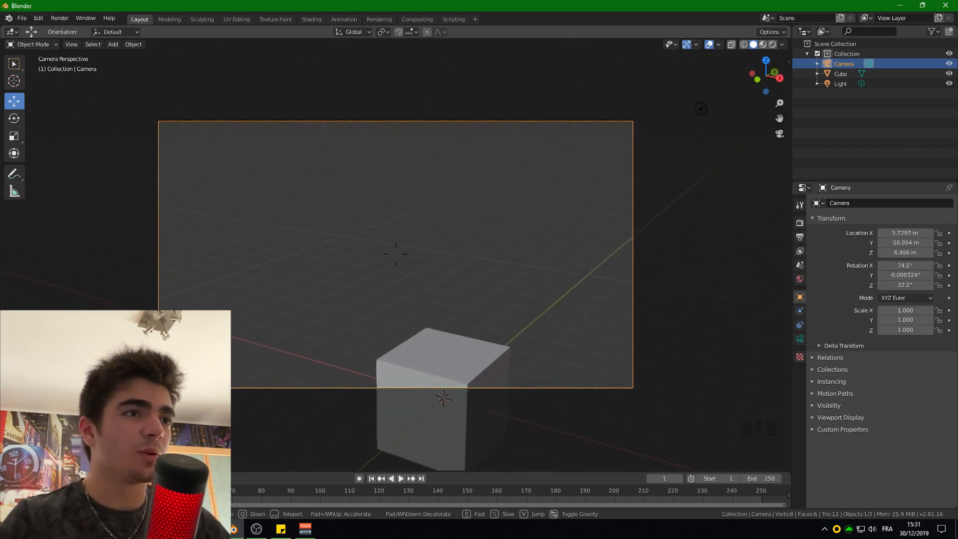
pyautogui.press('d')
pyautogui.press('s')
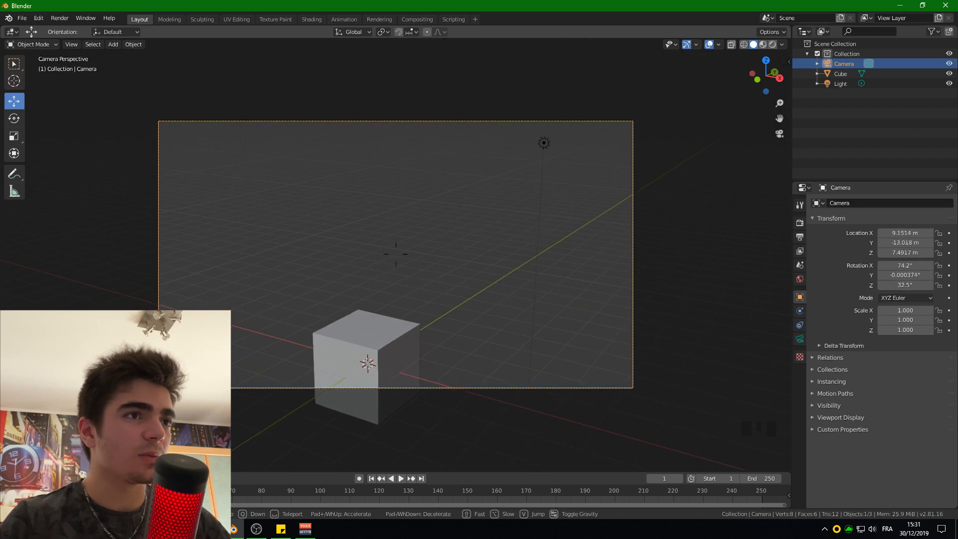
pyautogui.press('e')
pyautogui.press('w')
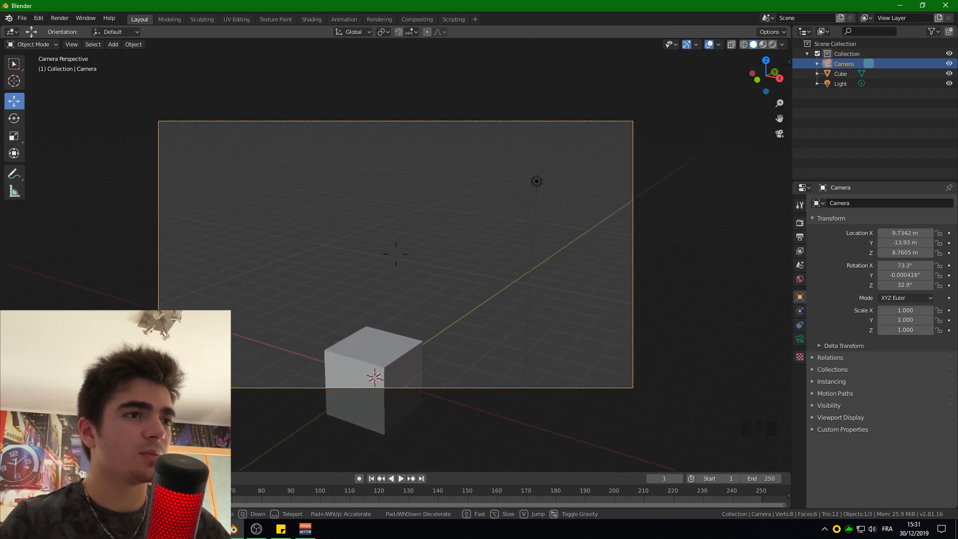
pyautogui.press('q')
pyautogui.press('d')
pyautogui.press('q')
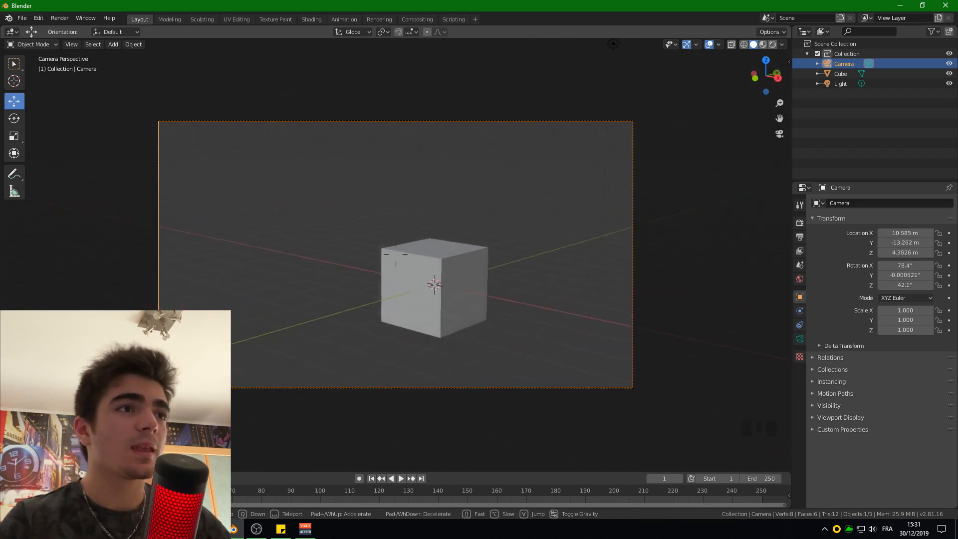
pyautogui.press('d')
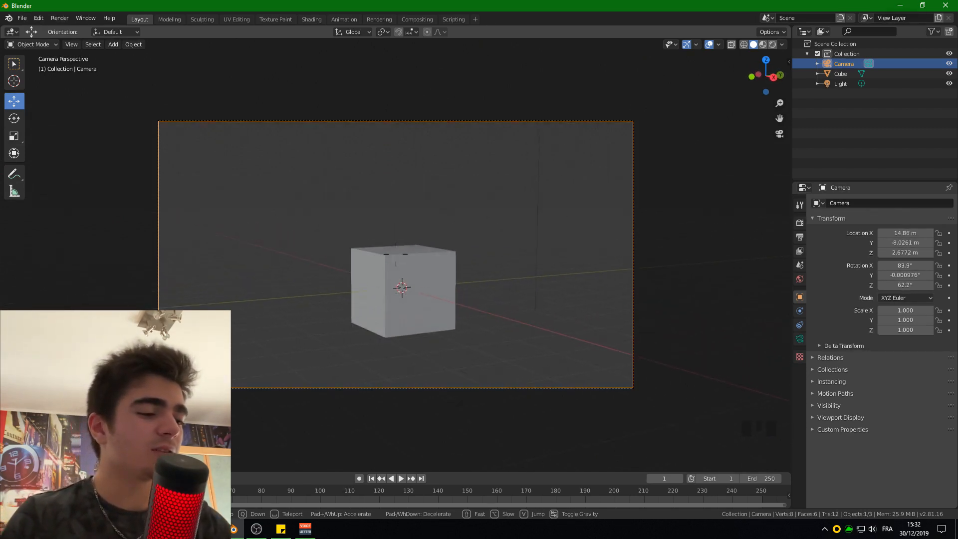
pyautogui.click(396, 258)
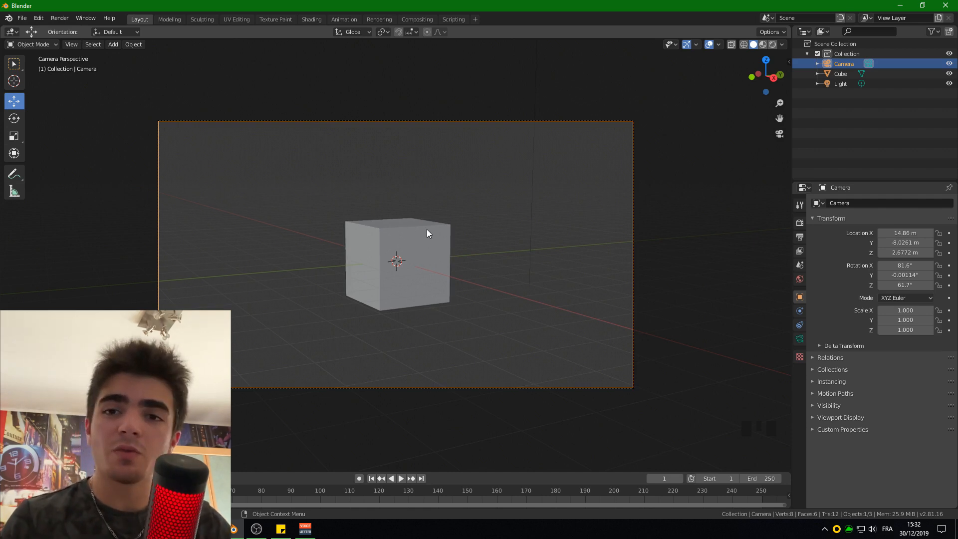
# - Try a trackball rotation of the camera while looking through it, and undo it
pyautogui.press('r')
pyautogui.press('r')
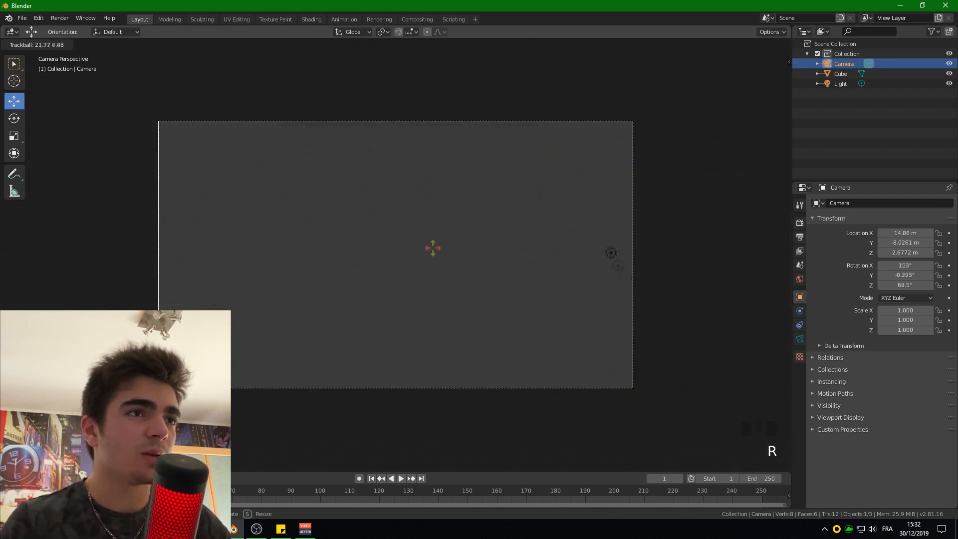
pyautogui.click(429, 230)
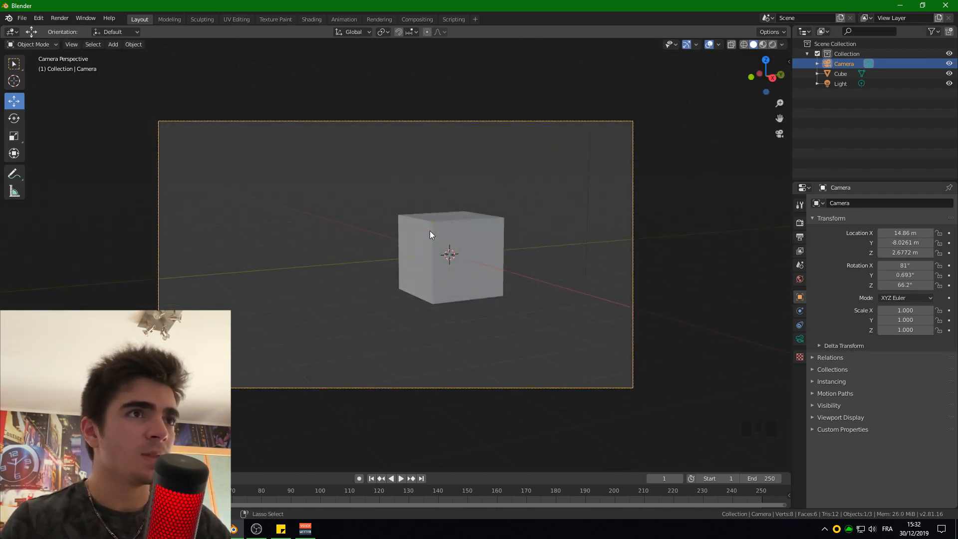
pyautogui.hotkey('ctrl', 'z')
# - Leave the camera view and turn the camera with the Rotate gizmo to about X 69.9°, Y -6.68°, Z 46.3°
pyautogui.scroll(-2, 426, 272)
pyautogui.moveTo(428, 274); pyautogui.dragTo(126, 184, button='middle')
pyautogui.scroll(-4, 366, 282)
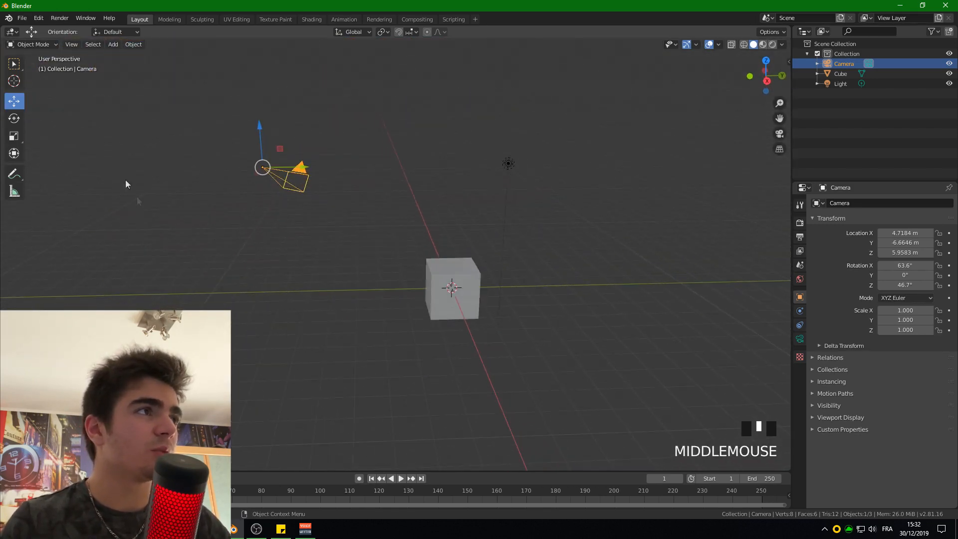
pyautogui.click(8, 119)
pyautogui.moveTo(239, 148); pyautogui.dragTo(230, 168)
pyautogui.hotkey('ctrl', 'z')
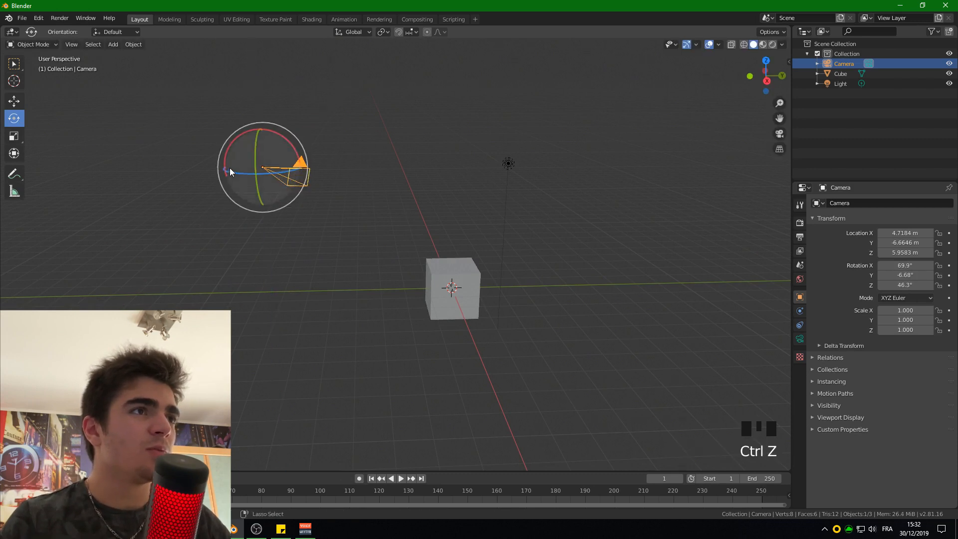
# - Try a free rotation and a trackball rotation of the camera from outside its view, undoing each one
pyautogui.press('r')
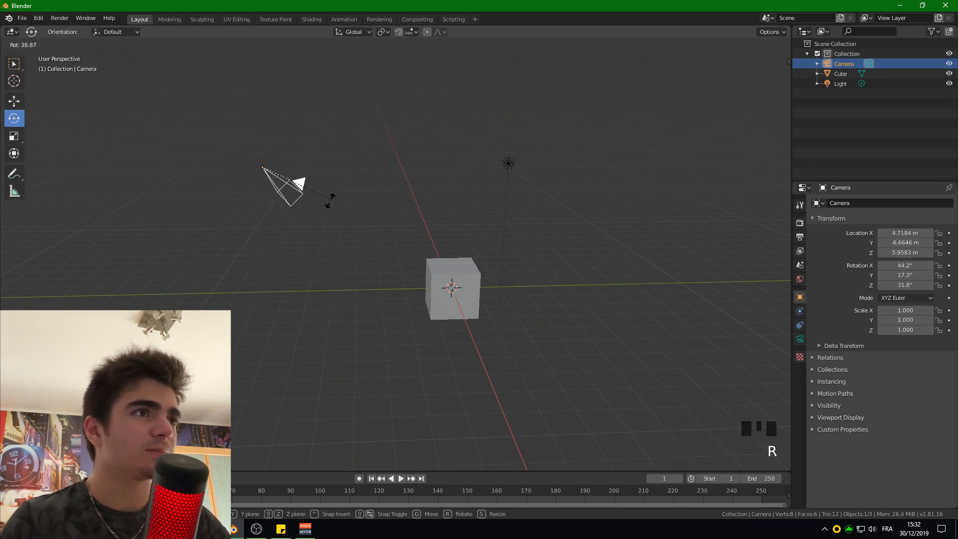
pyautogui.click(339, 157)
pyautogui.hotkey('ctrl', 'z')
pyautogui.press('r')
pyautogui.press('r')
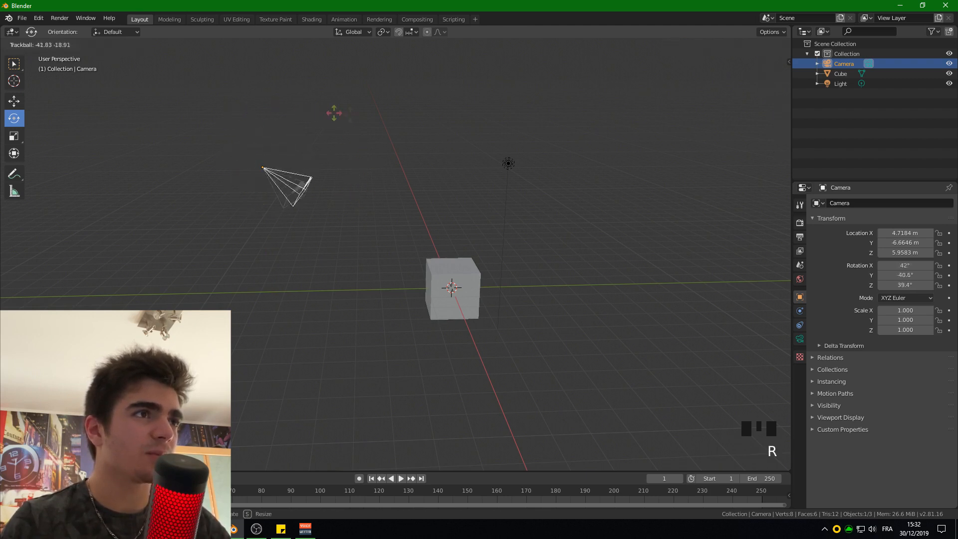
pyautogui.click(361, 117)
pyautogui.hotkey('ctrl', 'z')
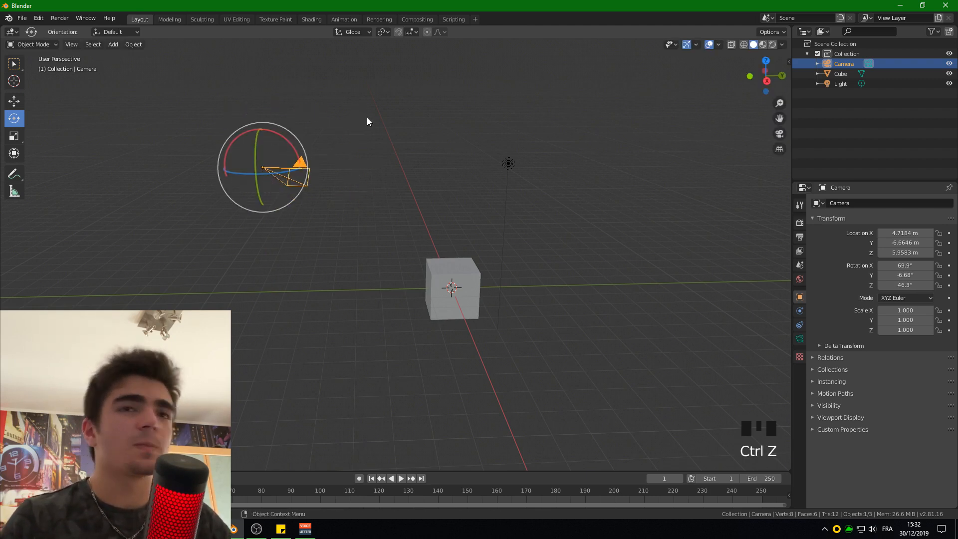
# - Try adjusting the camera's X rotation value in its transform properties, and undo the change
pyautogui.click(898, 265)
pyautogui.moveTo(898, 266)
pyautogui.mouseDown()
pyautogui.moveTo(928, 266)
pyautogui.moveTo(898, 265)
pyautogui.mouseUp()
pyautogui.hotkey('ctrl', 'z')
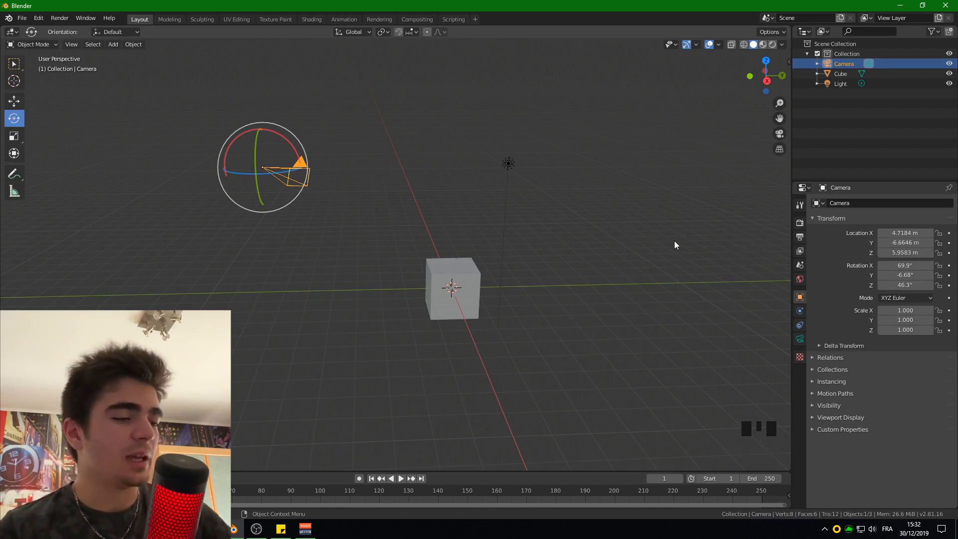
# - Rotate the camera exactly 90° about the global X axis, and undo the rotation
pyautogui.press('r')
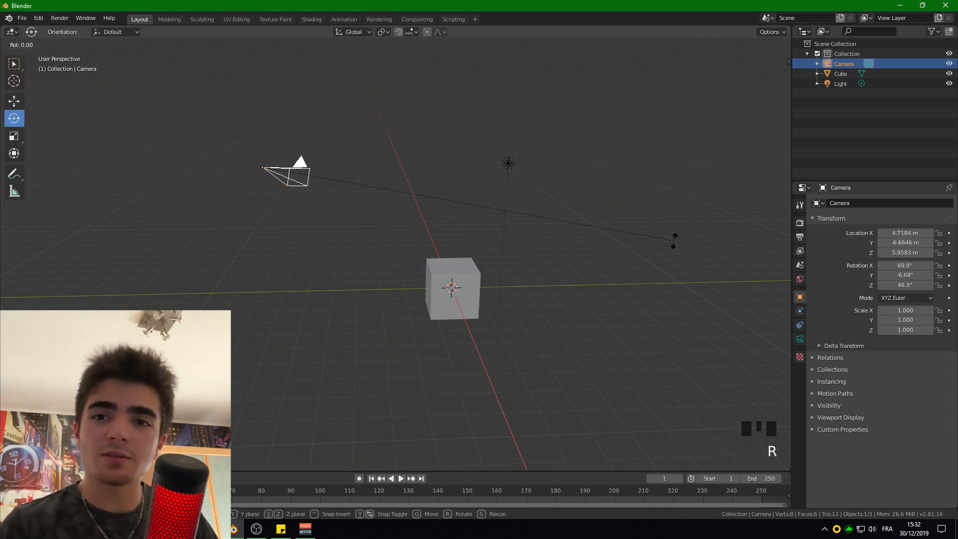
pyautogui.press('x')
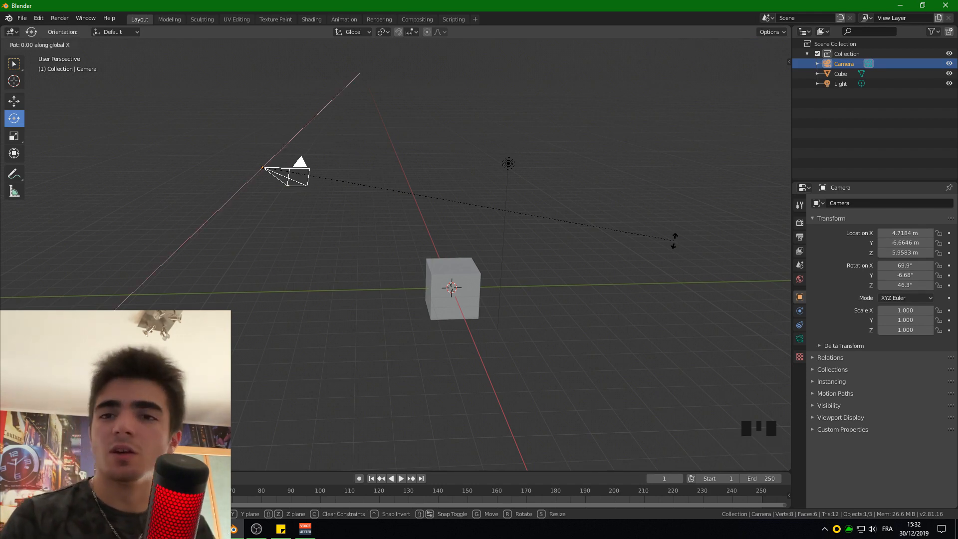
pyautogui.write('90')
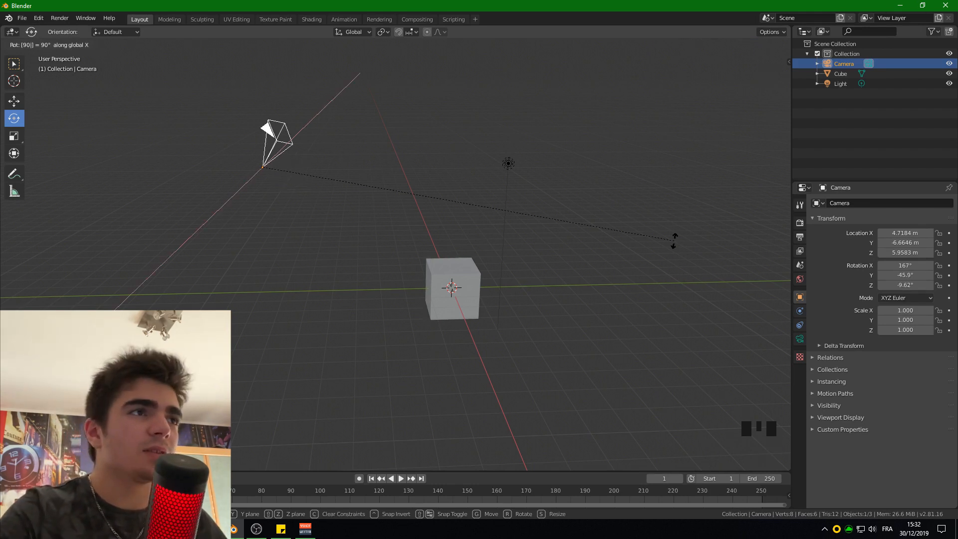
pyautogui.press('Return')
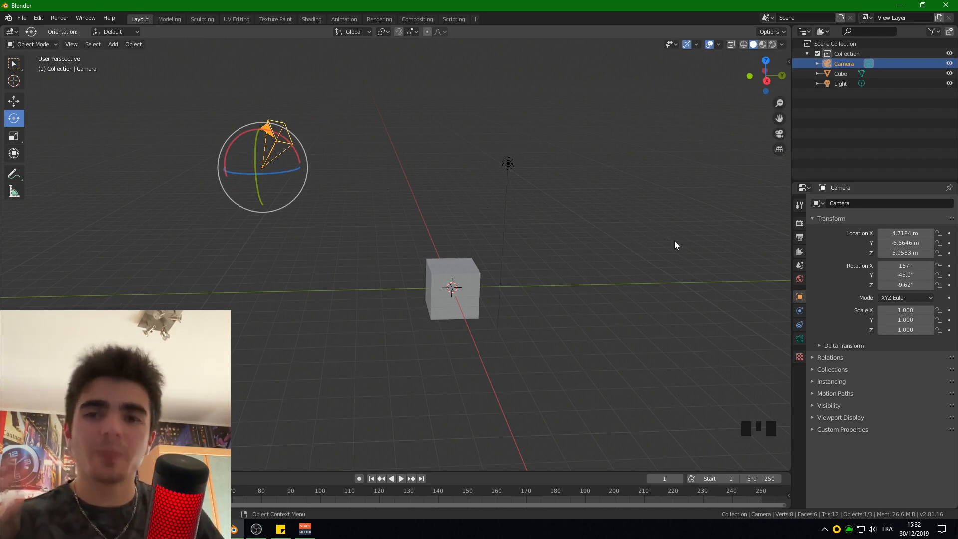
pyautogui.hotkey('ctrl', 'z')
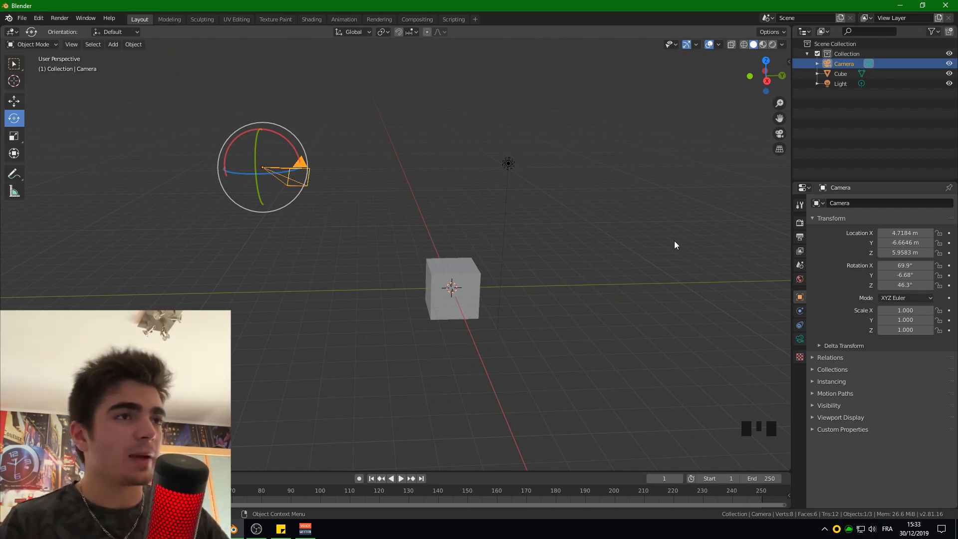
# - Orbit to a low view of the cube and align the camera to it, at about X 9.11, Y 12.47, Z 1.98 m
pyautogui.keyDown('shift'); pyautogui.moveTo(544, 262); pyautogui.dragTo(440, 289, button='middle'); pyautogui.keyUp('shift')
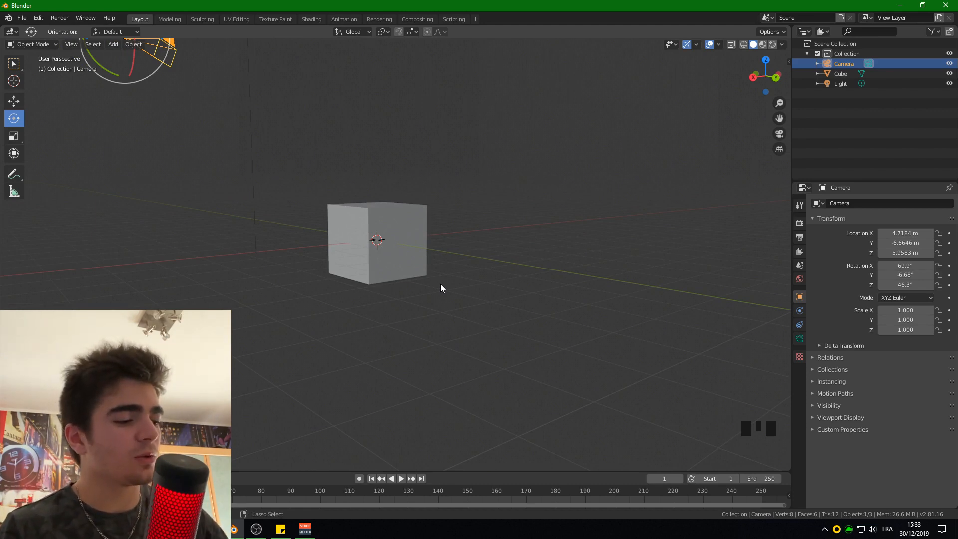
pyautogui.press('ctrl+alt+KP_0')
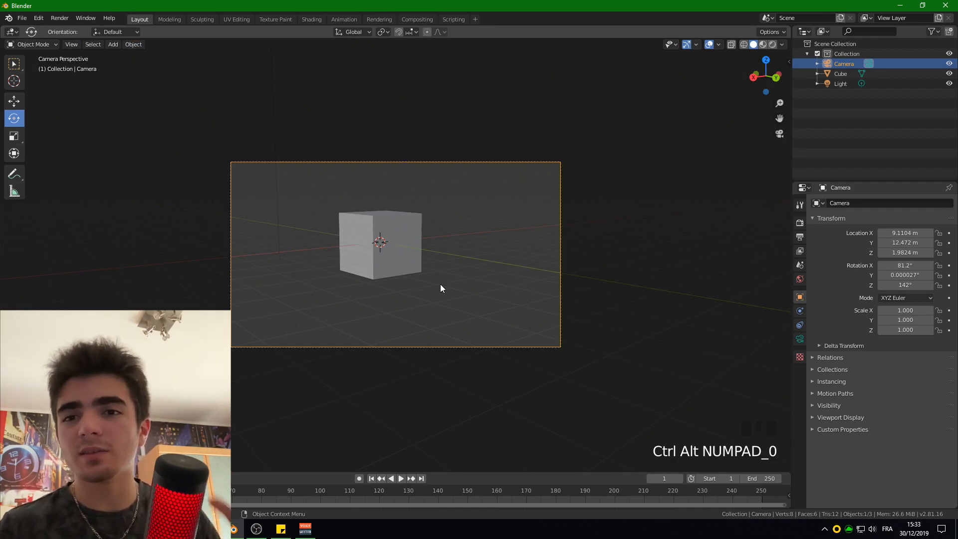
pyautogui.scroll(2, 478, 273)
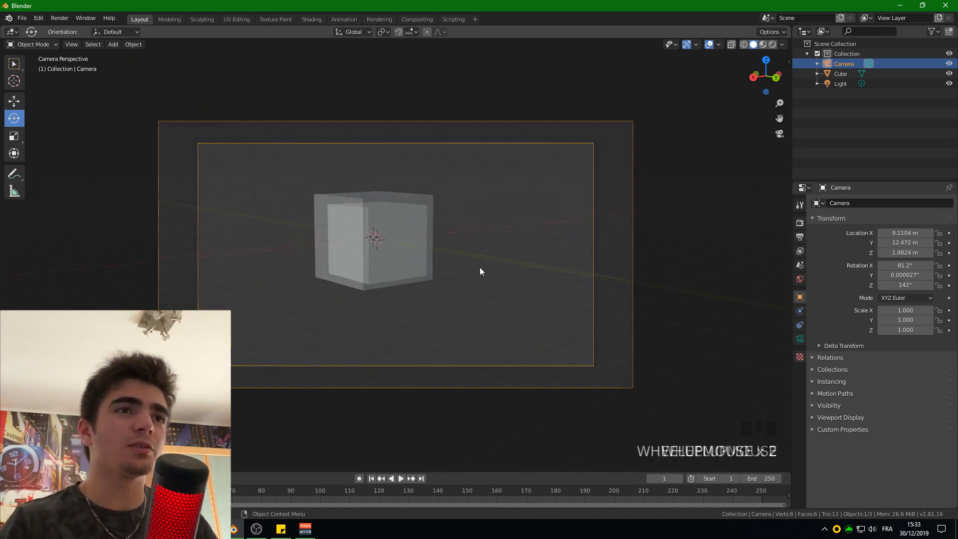
pyautogui.scroll(-2, 456, 247)
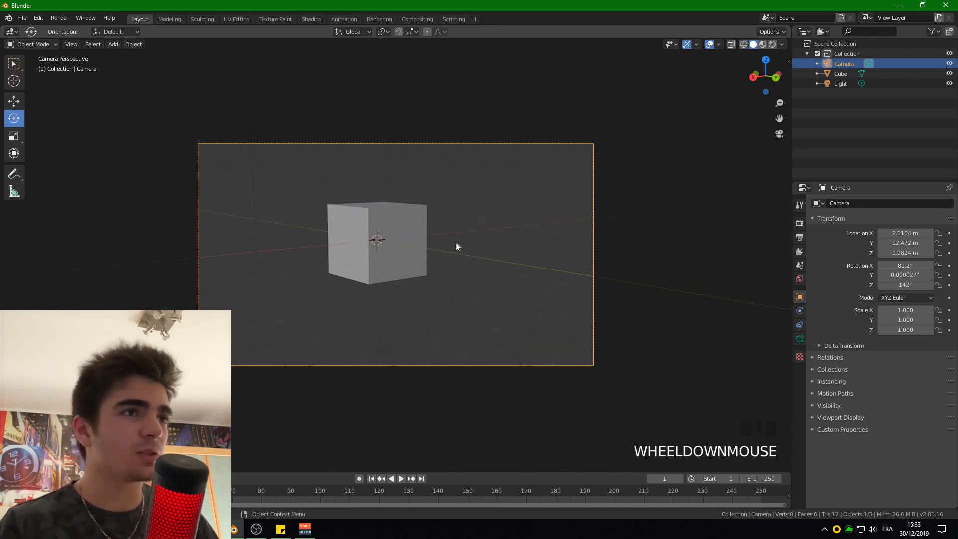
# - Frame a closer view of the cube and align the camera to it, at about X 7.57, Y -4.82, Z 1.91 m
pyautogui.moveTo(418, 254); pyautogui.dragTo(332, 276, button='middle')
pyautogui.scroll(-2, 348, 284)
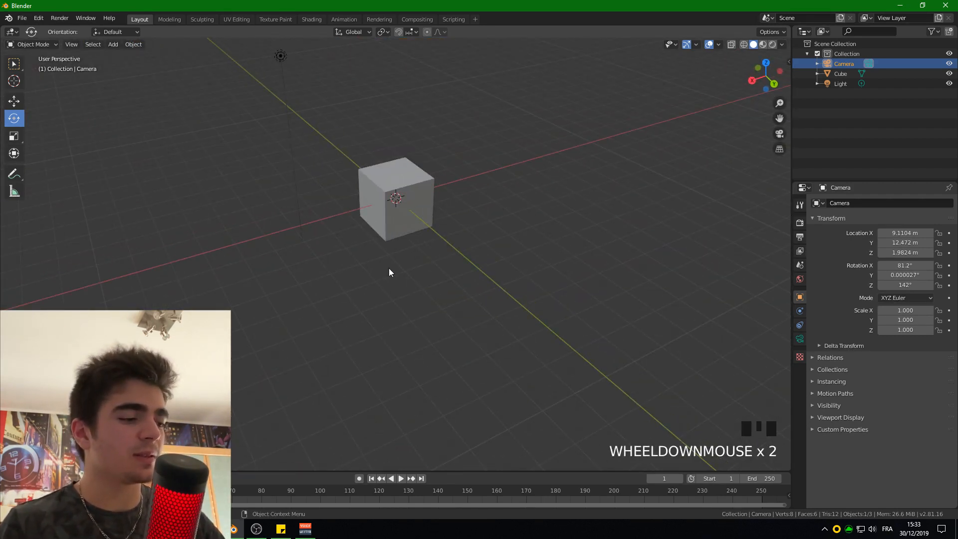
pyautogui.keyDown('shift'); pyautogui.moveTo(391, 241); pyautogui.dragTo(381, 278, button='middle'); pyautogui.keyUp('shift')
pyautogui.scroll(2, 698, 149)
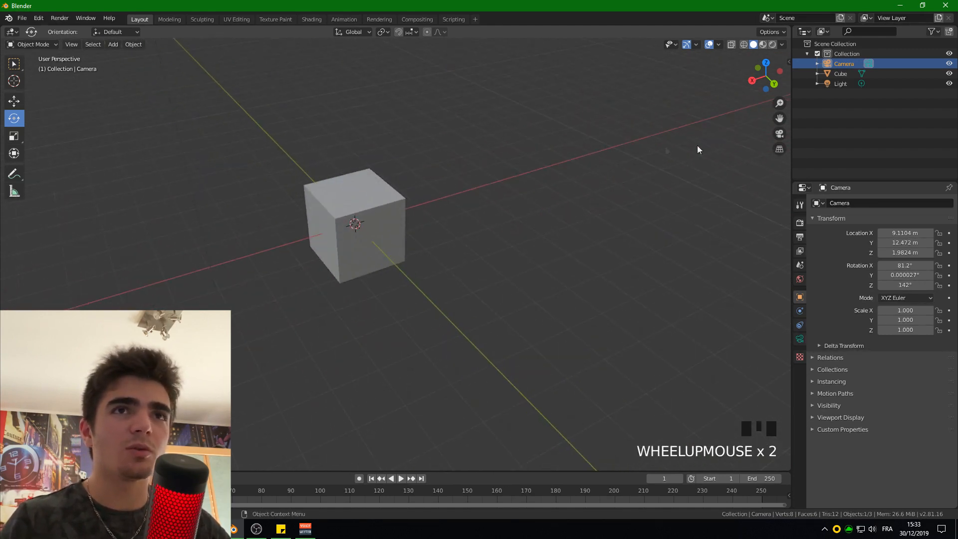
pyautogui.moveTo(779, 118); pyautogui.dragTo(831, 146)
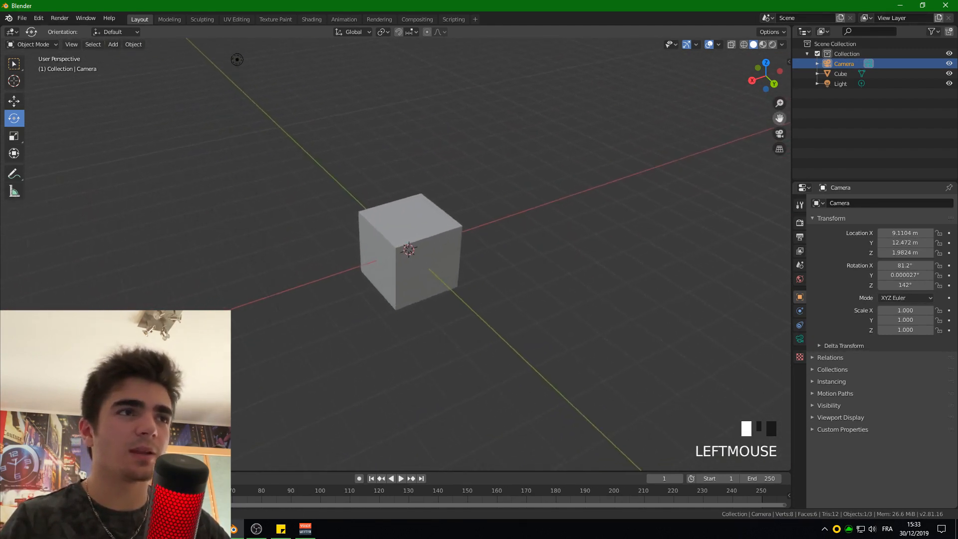
pyautogui.scroll(-6, 637, 214)
pyautogui.scroll(4, 346, 310)
pyautogui.moveTo(365, 276); pyautogui.dragTo(426, 278, button='middle')
pyautogui.scroll(7, 504, 278)
pyautogui.keyDown('shift'); pyautogui.moveTo(504, 278); pyautogui.dragTo(473, 278, button='middle'); pyautogui.keyUp('shift')
pyautogui.scroll(-2, 401, 269)
pyautogui.press('ctrl+alt+KP_0')
pyautogui.scroll(5, 478, 282)
pyautogui.scroll(-1, 478, 283)
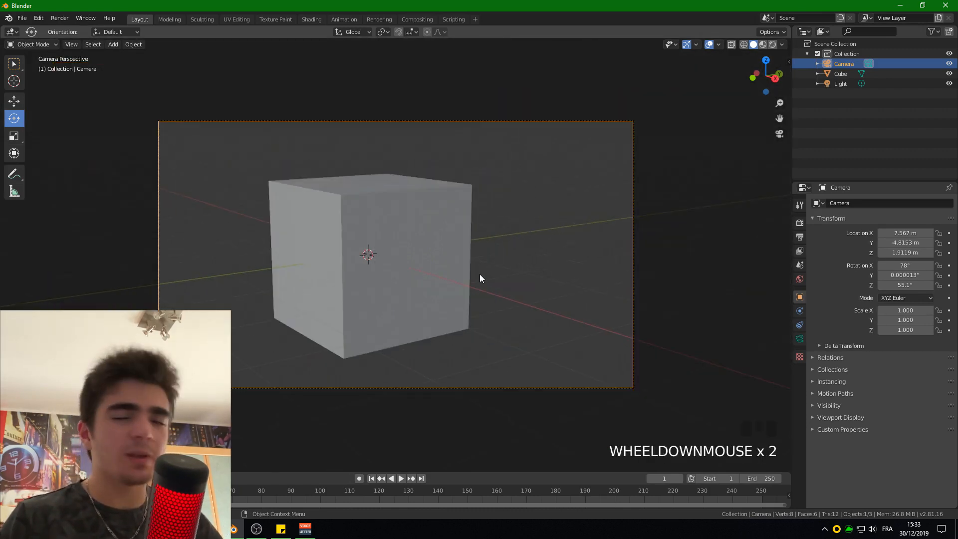
# - Add a second camera to the scene and raise it along Z to about 4.2 m, above the cube
pyautogui.scroll(-3, 483, 274)
pyautogui.moveTo(481, 250); pyautogui.dragTo(427, 259, button='middle')
pyautogui.scroll(-5, 456, 259)
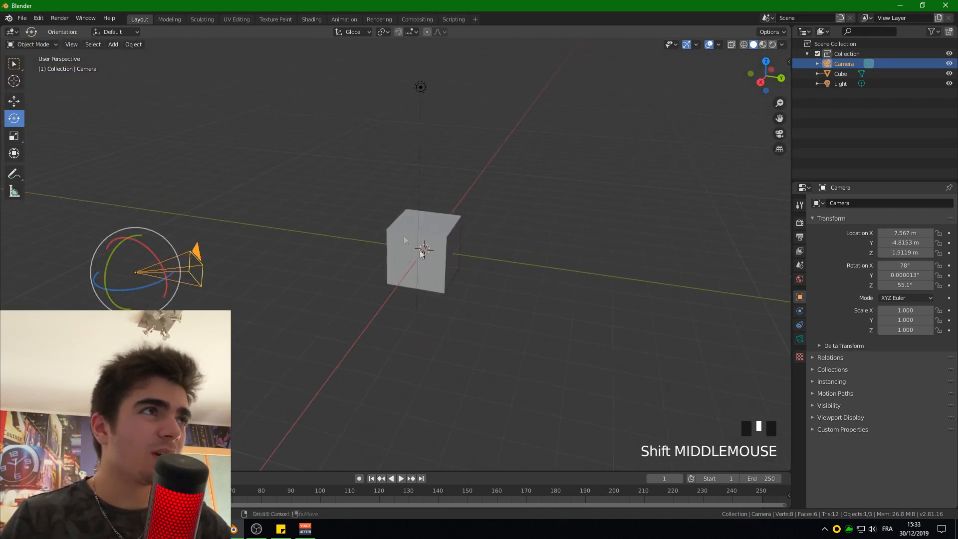
pyautogui.click(114, 44)
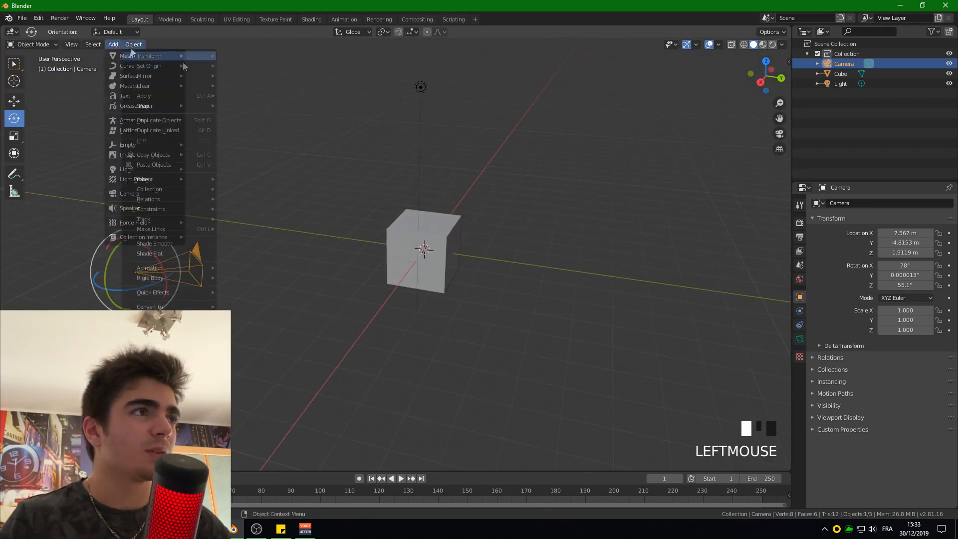
pyautogui.hotkey('shift', 'a')
pyautogui.moveTo(248, 123)
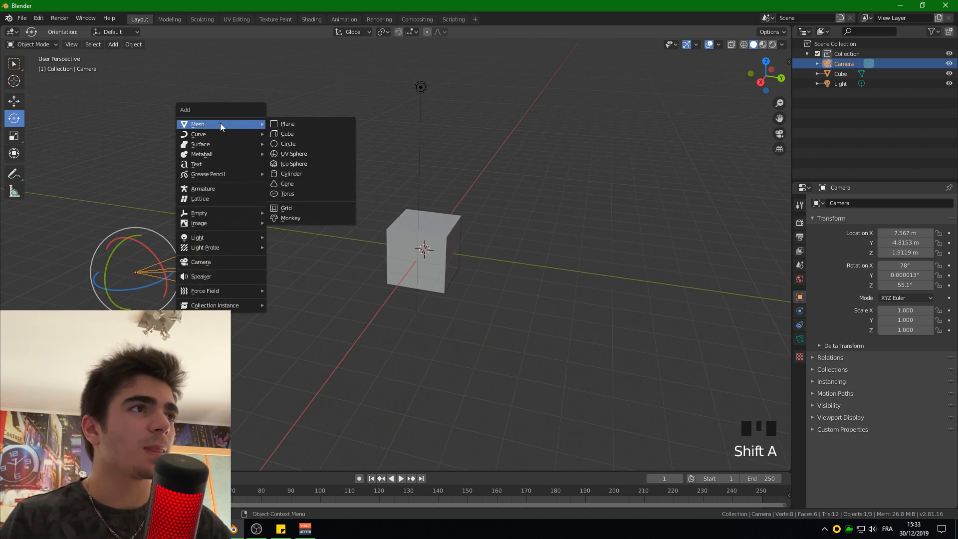
pyautogui.click(207, 262)
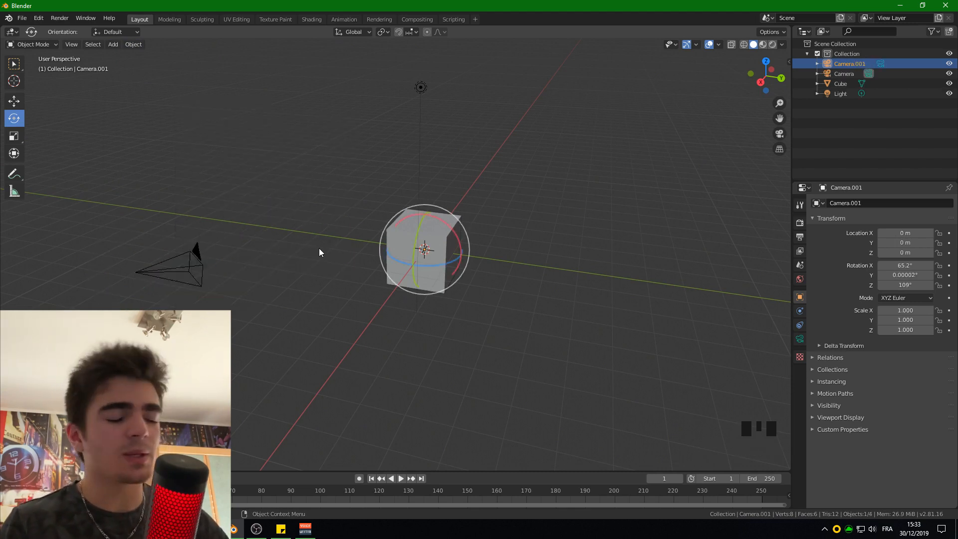
pyautogui.click(14, 101)
pyautogui.moveTo(429, 215); pyautogui.dragTo(406, 95)
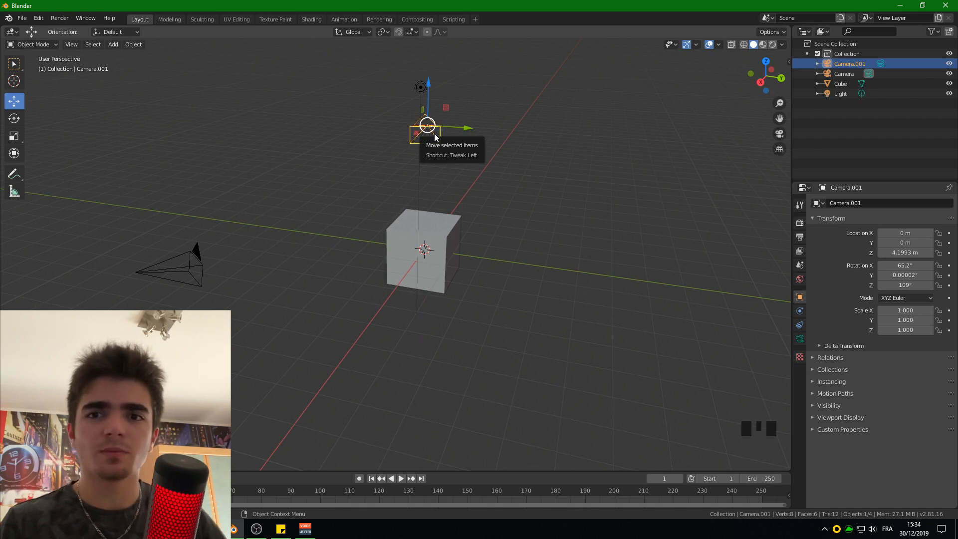
# - Make the new camera the active scene camera, look through it, and return to the perspective view
pyautogui.press('ctrl+KP_0')
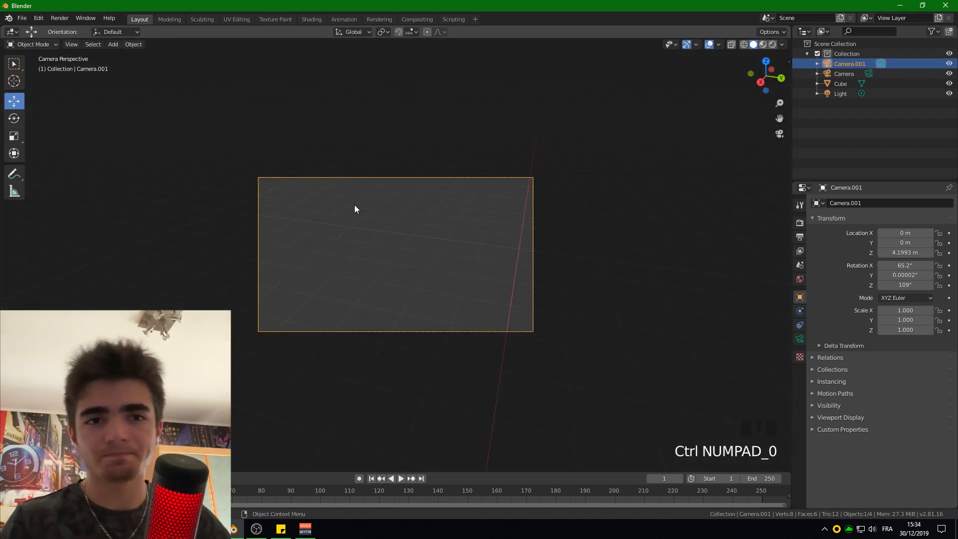
pyautogui.scroll(3, 379, 225)
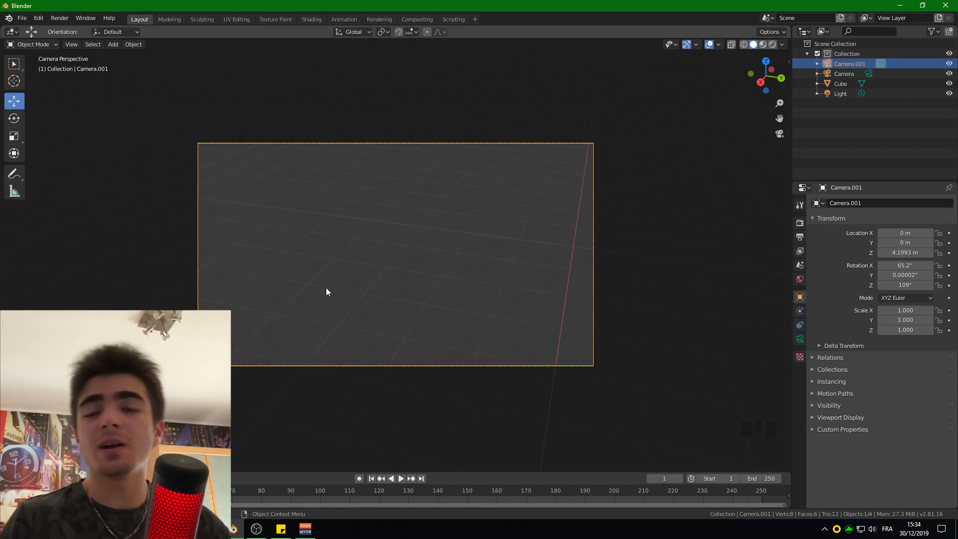
pyautogui.press('KP_0')
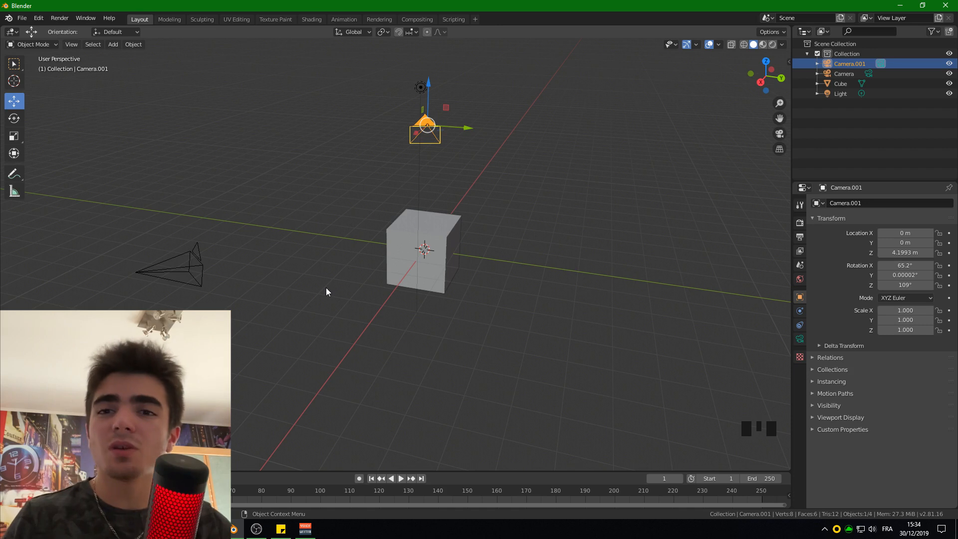
# - Make the original camera the active scene camera again, look through it, and return to the perspective view
pyautogui.press('KP_0')
pyautogui.press('KP_0')
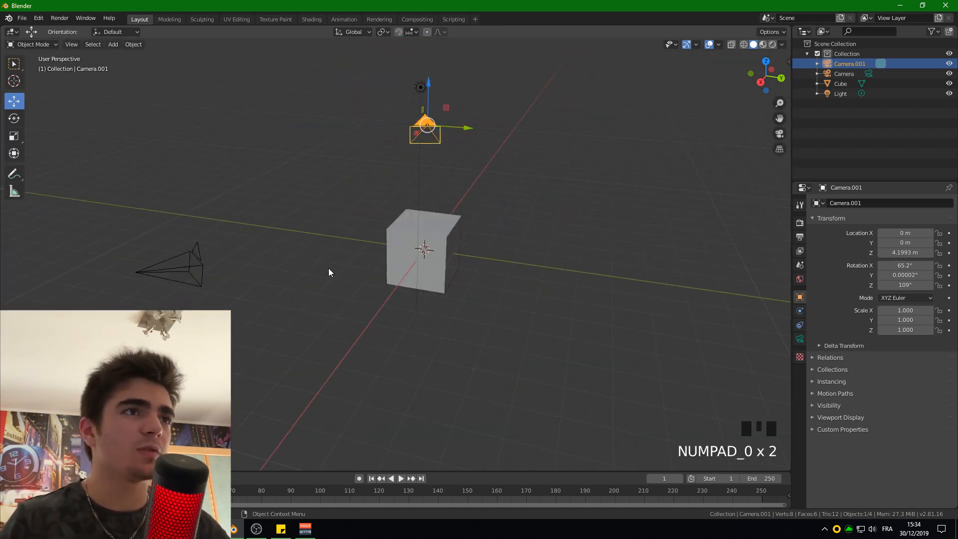
pyautogui.click(198, 257)
pyautogui.click(198, 257)
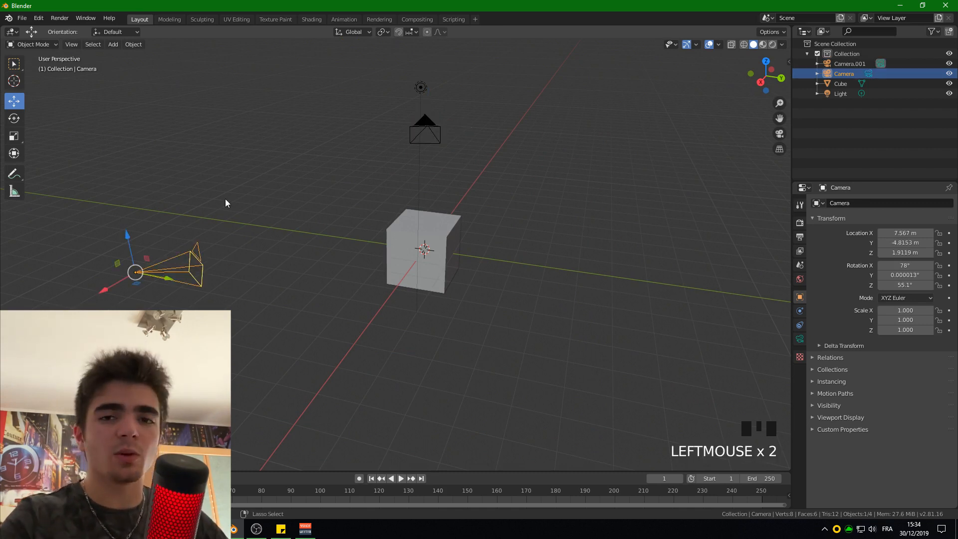
pyautogui.press('ctrl+KP_0')
pyautogui.press('KP_0')
pyautogui.press('KP_0')
pyautogui.press('KP_0')
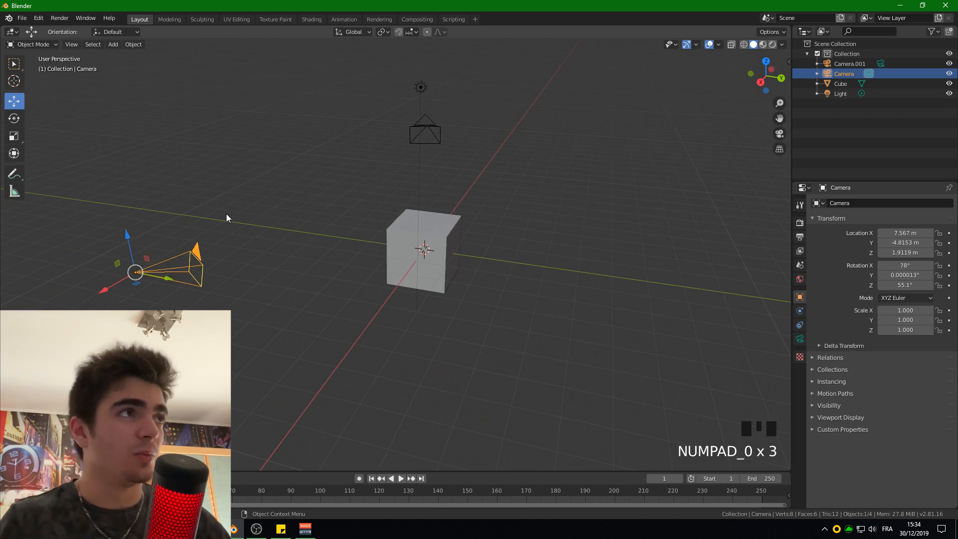
pyautogui.click(72, 46)
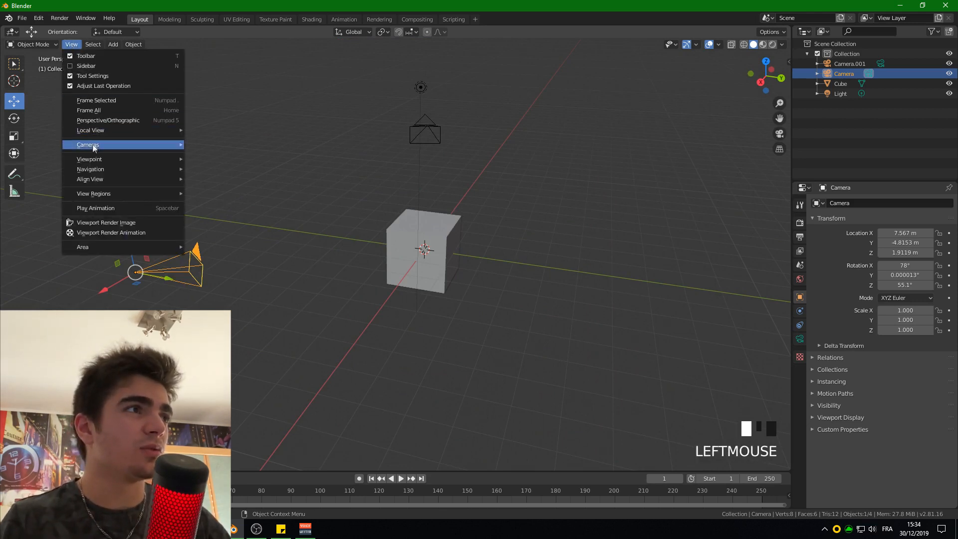
pyautogui.moveTo(92, 148)
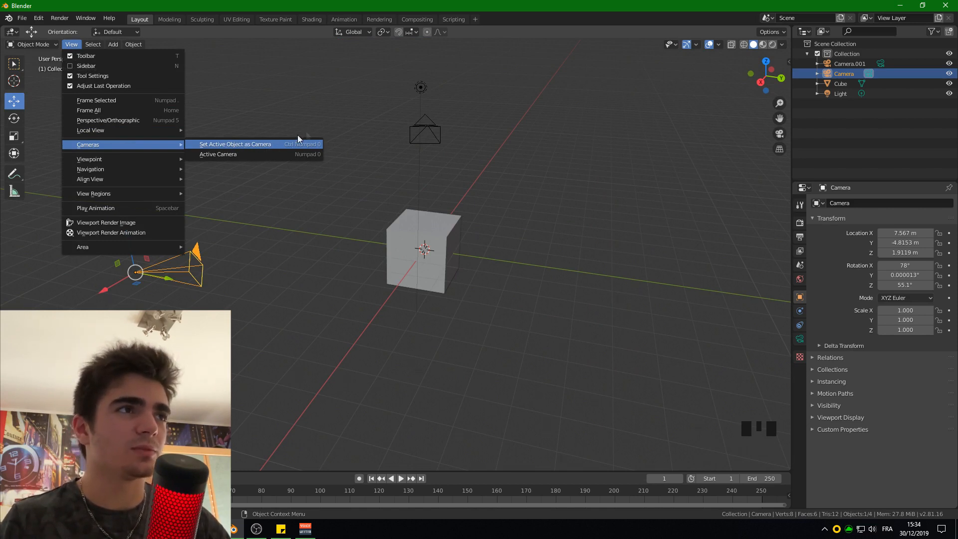
pyautogui.press('Escape')
pyautogui.press('Escape')
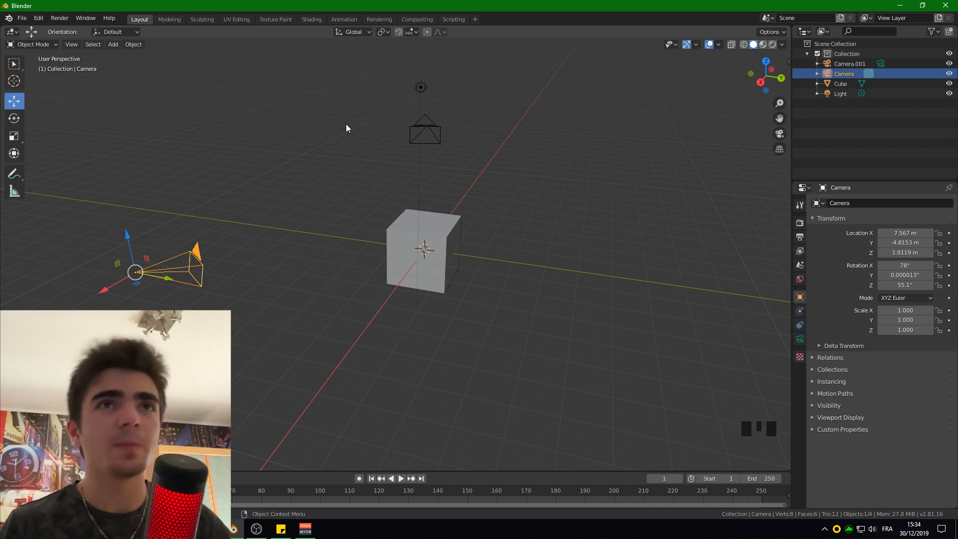
# - Turn the Outliner into an enlarged second 3D Viewport that looks through the active camera
pyautogui.moveTo(792, 122); pyautogui.dragTo(609, 124)
pyautogui.click(623, 32)
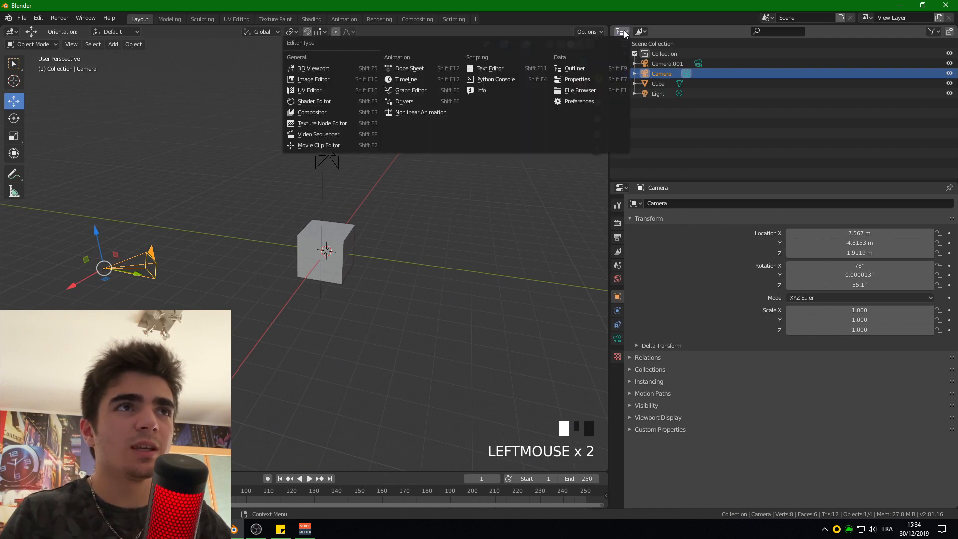
pyautogui.click(344, 68)
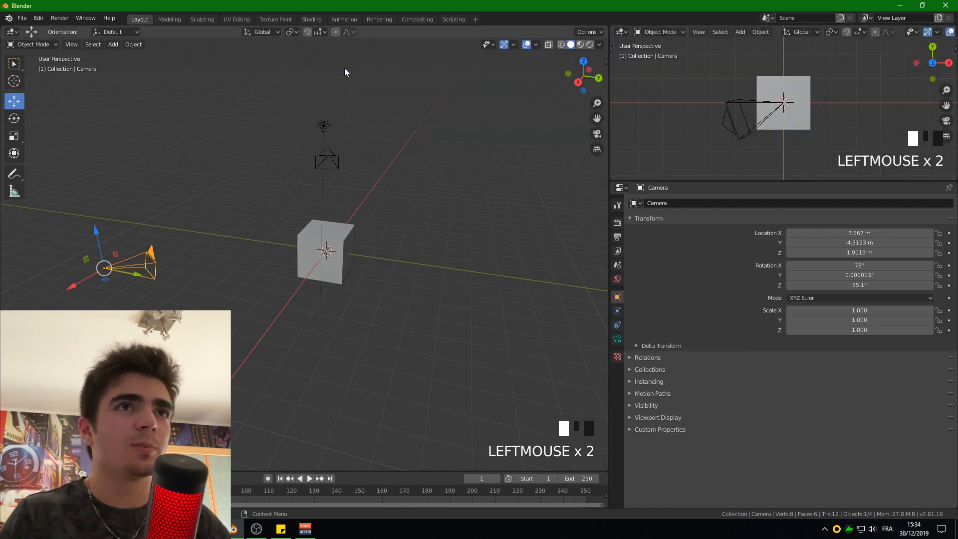
pyautogui.press('KP_0')
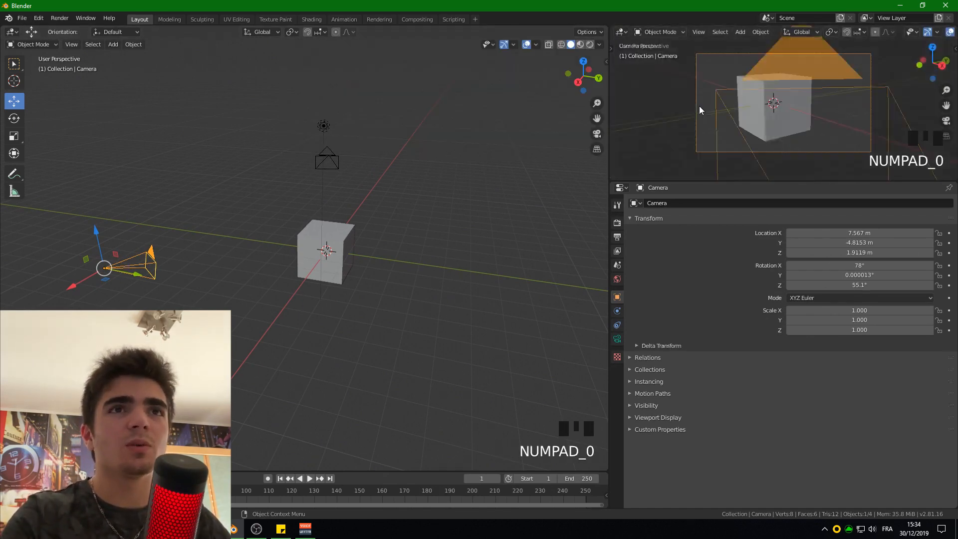
pyautogui.scroll(1, 699, 106)
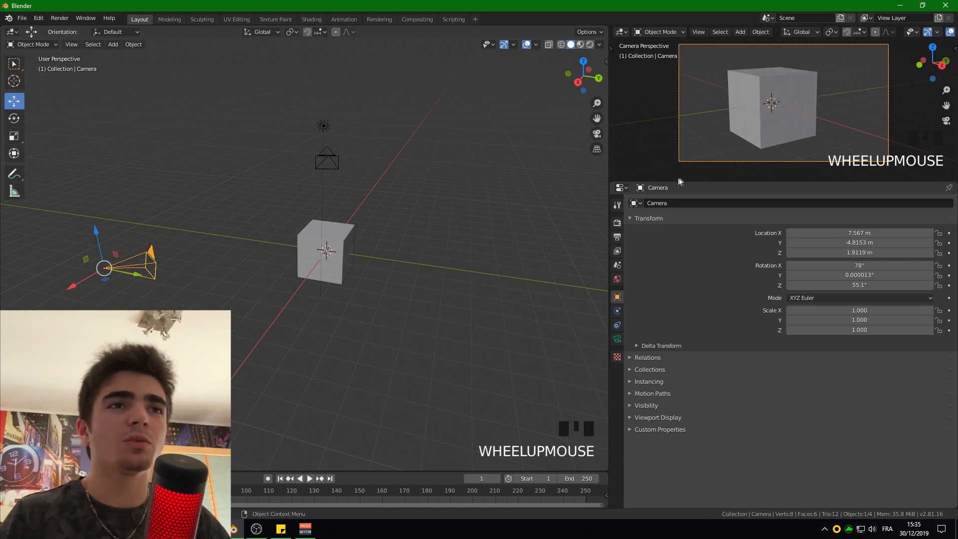
pyautogui.moveTo(673, 180); pyautogui.dragTo(673, 307)
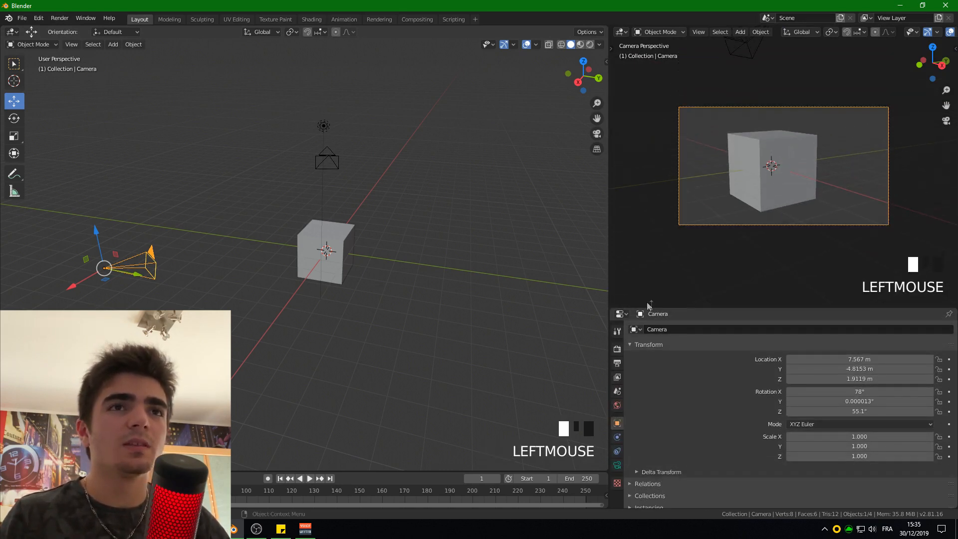
# - Move the camera to about X 7.60, Y -5.12, Z 2.06 m and rotate it from the top view to about 56.2° on Z
pyautogui.press('g')
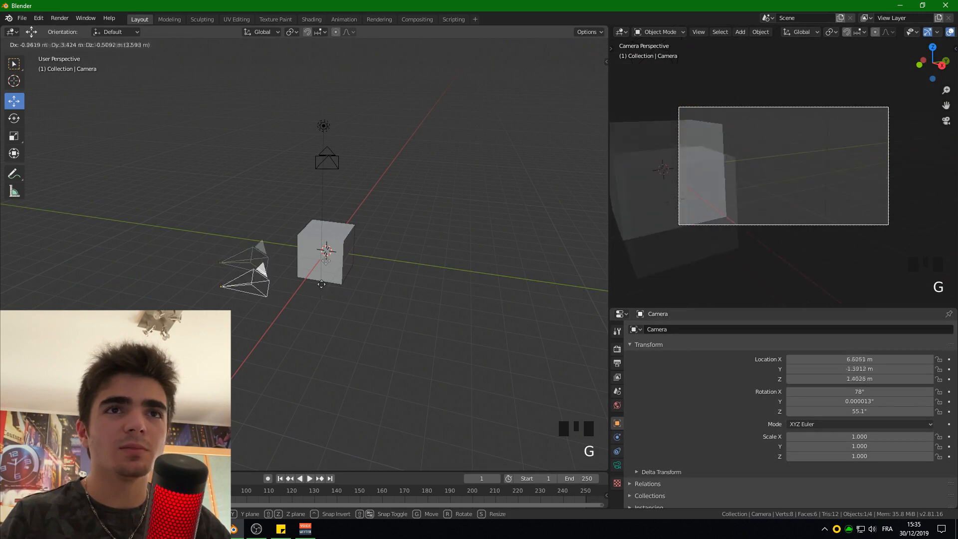
pyautogui.click(197, 244)
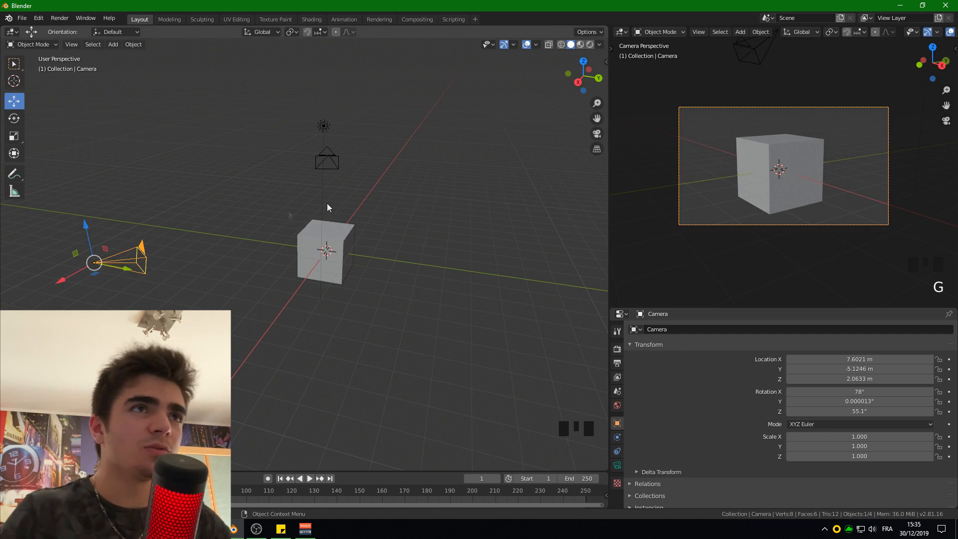
pyautogui.click(584, 61)
pyautogui.press('r')
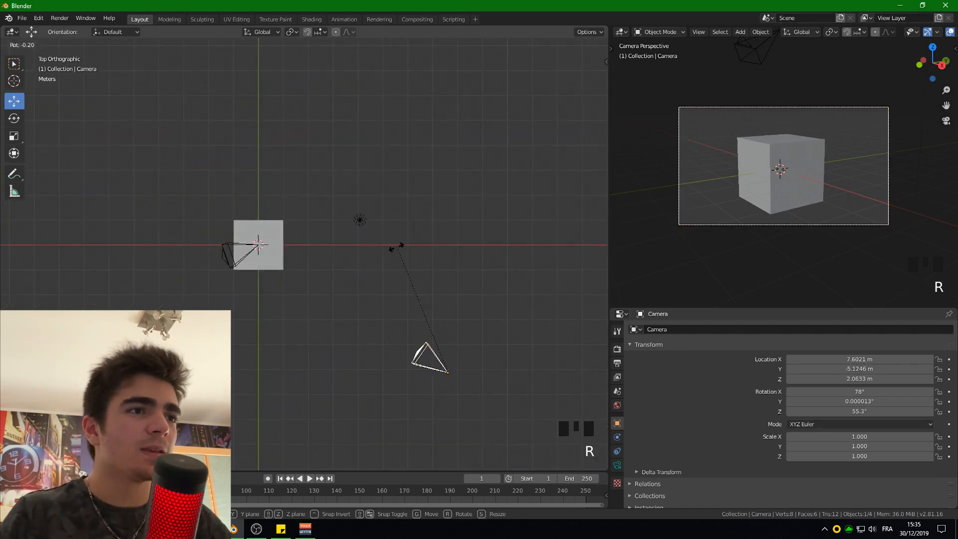
pyautogui.click(386, 215)
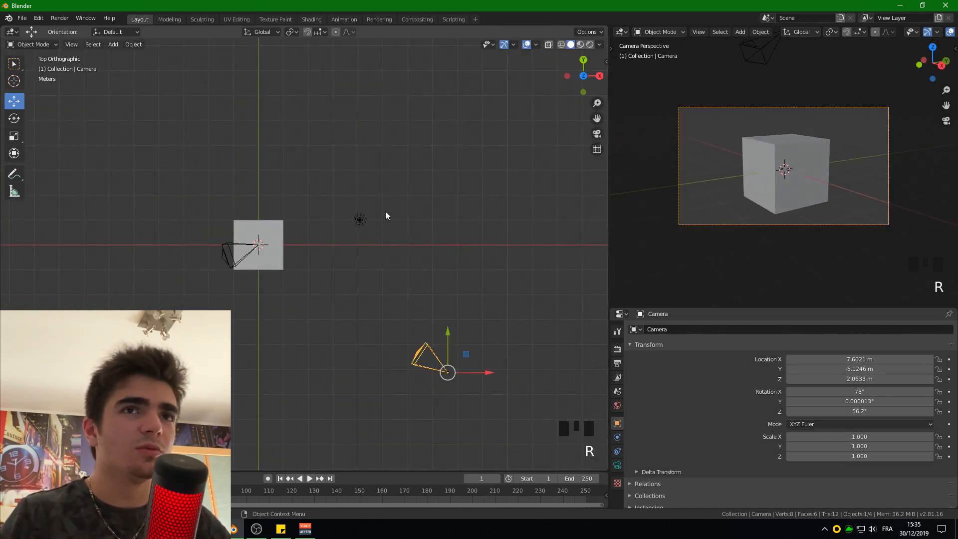
# - Try to rotate the camera from the right orthographic view
pyautogui.click(599, 75)
pyautogui.press('r')
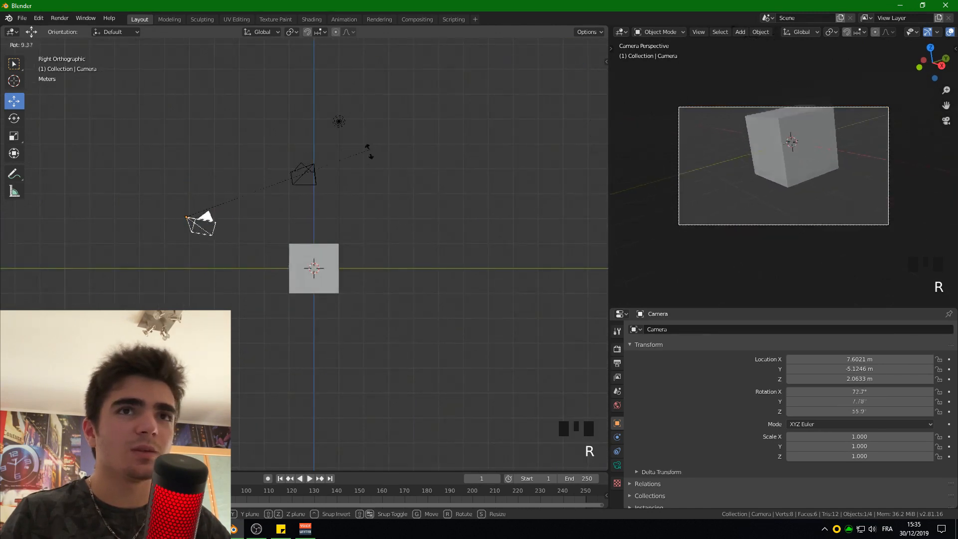
pyautogui.rightClick(354, 122)
pyautogui.hotkey('ctrl', 'z')
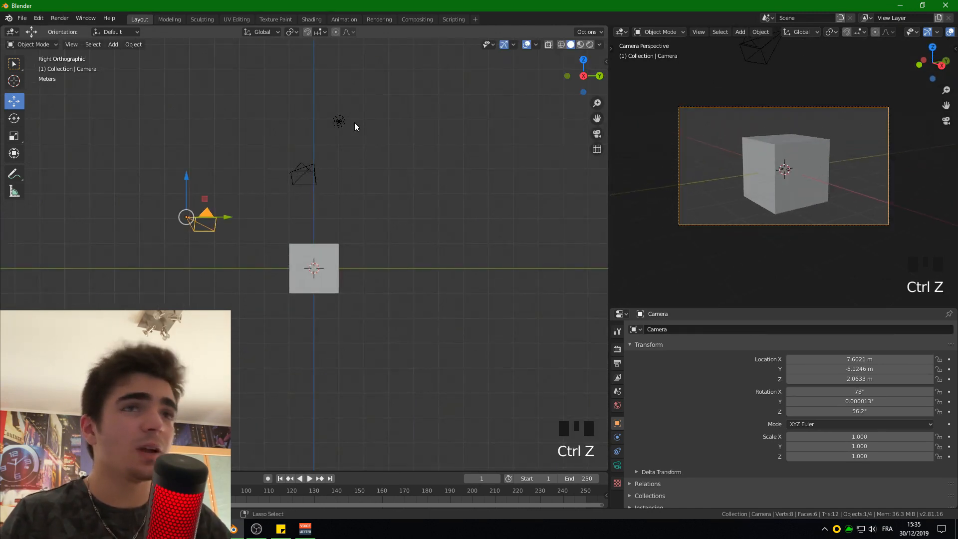
# - Return the main viewport to a perspective view, narrow the camera-view area, and change it back to the Outliner
pyautogui.scroll(-2, 354, 123)
pyautogui.moveTo(271, 208); pyautogui.dragTo(325, 233, button='middle')
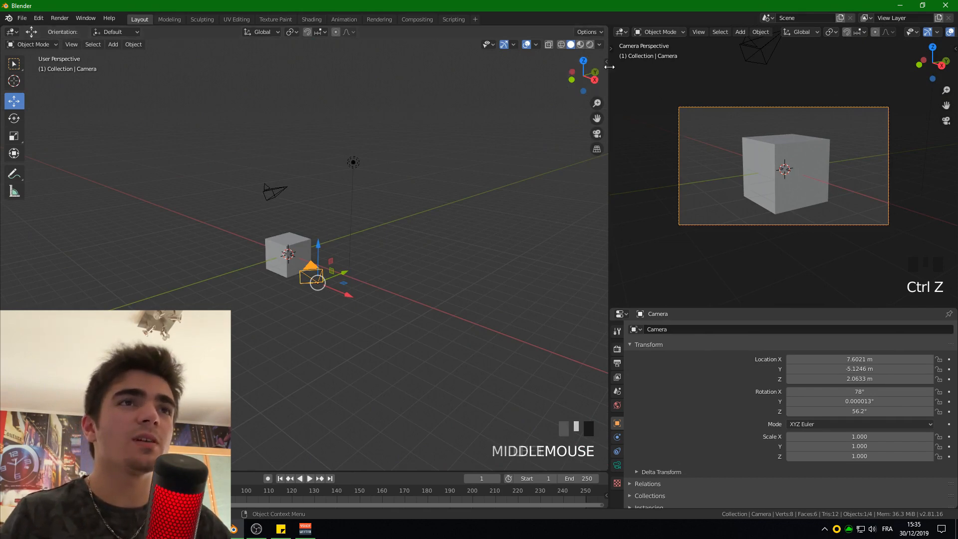
pyautogui.moveTo(609, 71); pyautogui.dragTo(725, 71)
pyautogui.scroll(2, 767, 148)
pyautogui.click(737, 32)
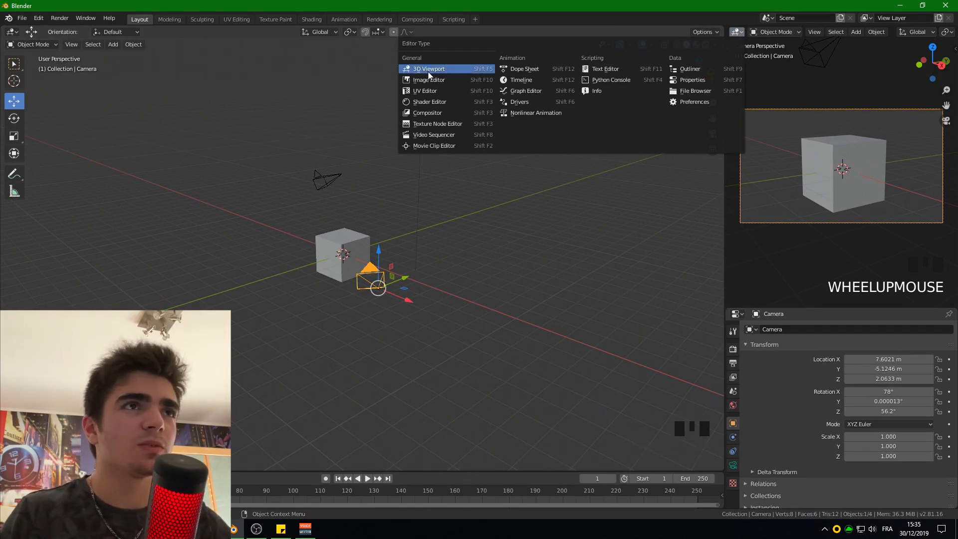
pyautogui.click(691, 69)
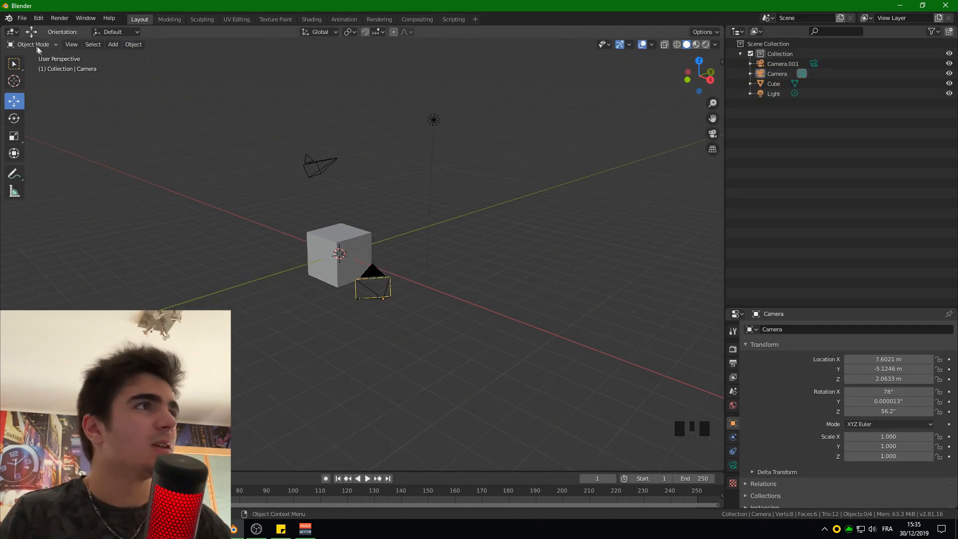
# - Split the 3D viewport into Quad View
pyautogui.click(71, 44)
pyautogui.moveTo(95, 248)
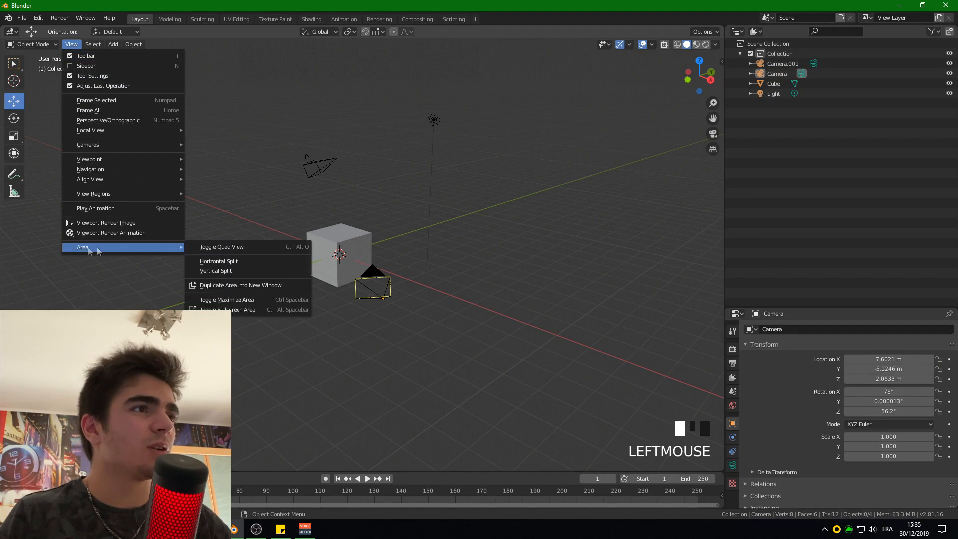
pyautogui.click(235, 246)
pyautogui.scroll(-1, 227, 283)
pyautogui.scroll(4, 247, 265)
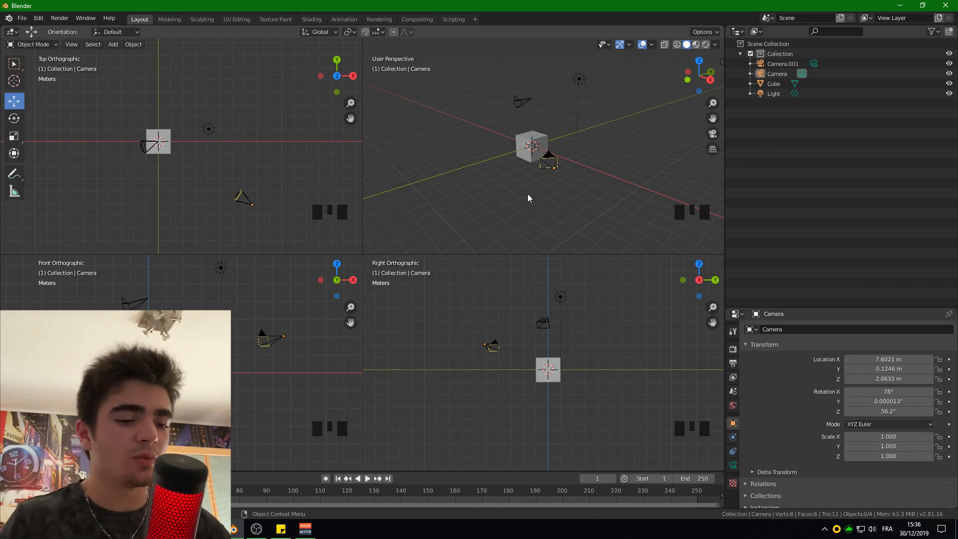
# - Look through the active camera in the perspective quadrant and enlarge its frame to fill the area
pyautogui.press('KP_0')
pyautogui.scroll(3, 519, 205)
pyautogui.press('KP_0')
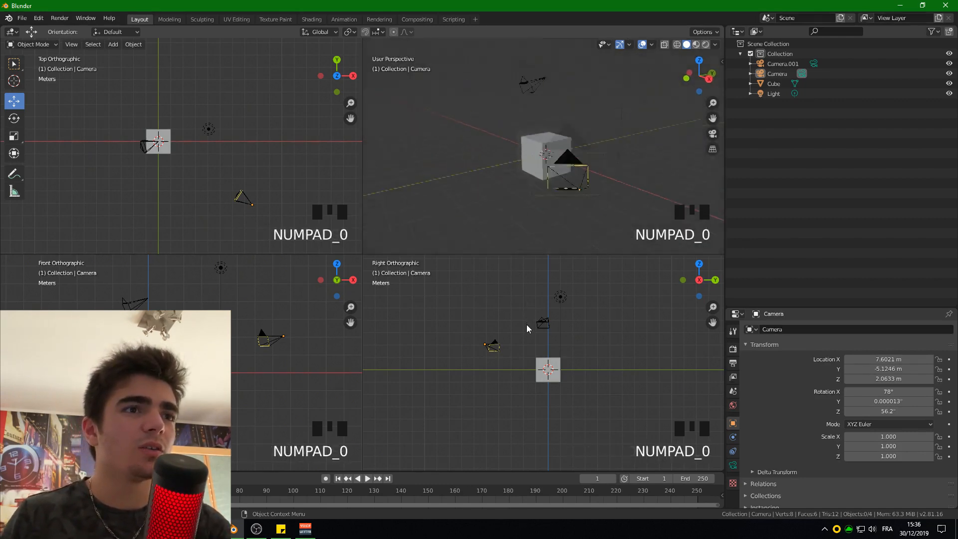
pyautogui.press('KP_0')
pyautogui.scroll(1, 530, 185)
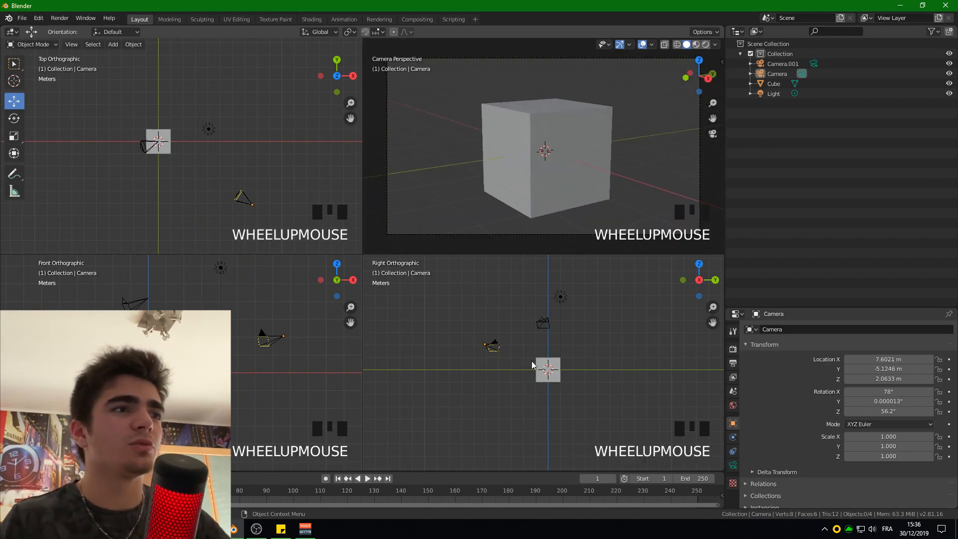
# - Try moving the cube in the right orthographic quadrant to about Y -0.16, Z 0.12 m
pyautogui.click(559, 360)
pyautogui.press('g')
pyautogui.click(560, 361)
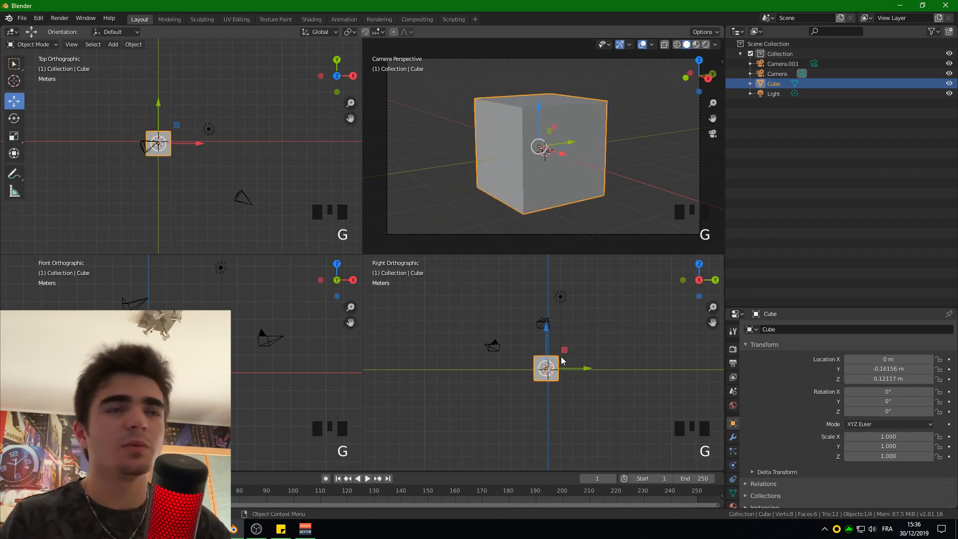
pyautogui.hotkey('ctrl', 'z')
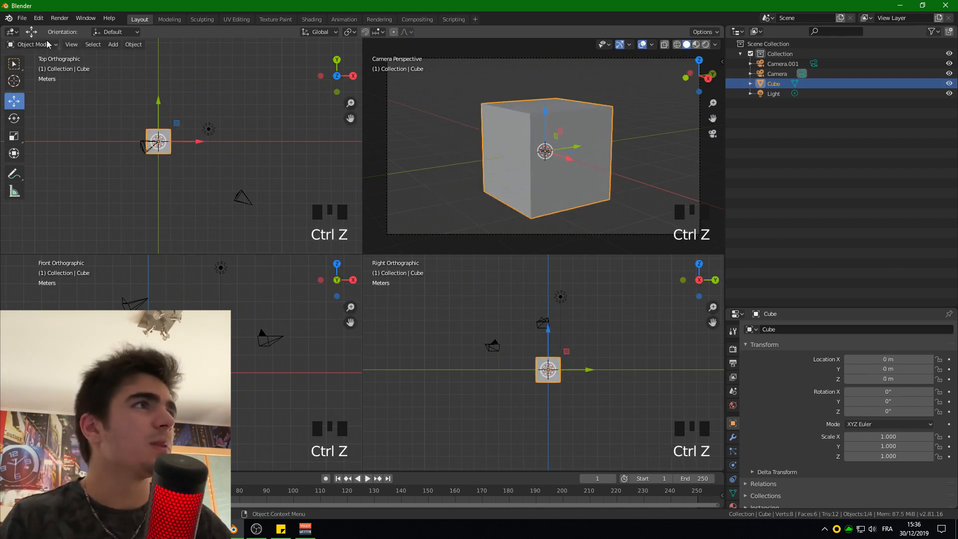
# - Leave Quad View and return to a perspective view showing the cube and both cameras
pyautogui.click(72, 45)
pyautogui.moveTo(88, 259)
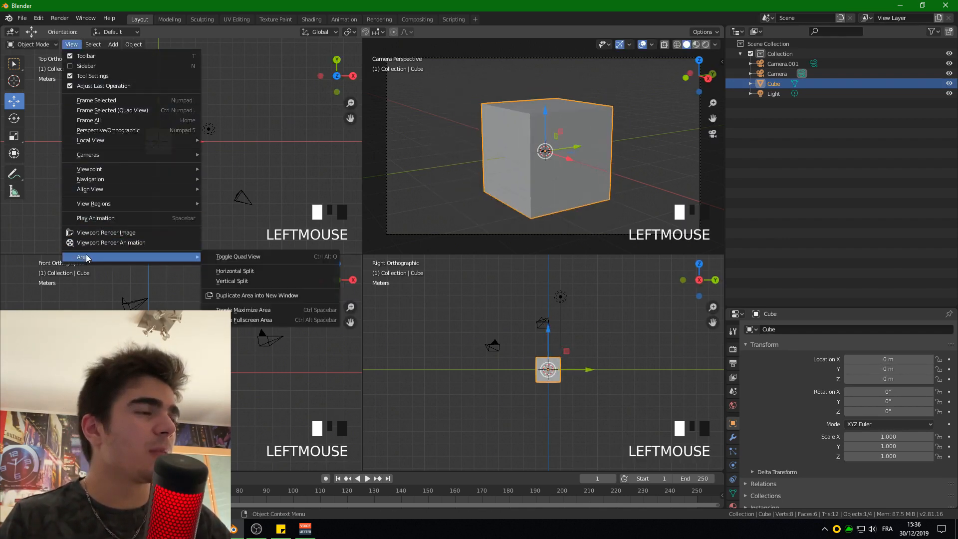
pyautogui.click(239, 257)
pyautogui.scroll(-3, 243, 262)
pyautogui.moveTo(244, 262); pyautogui.dragTo(226, 291, button='middle')
pyautogui.scroll(-3, 227, 289)
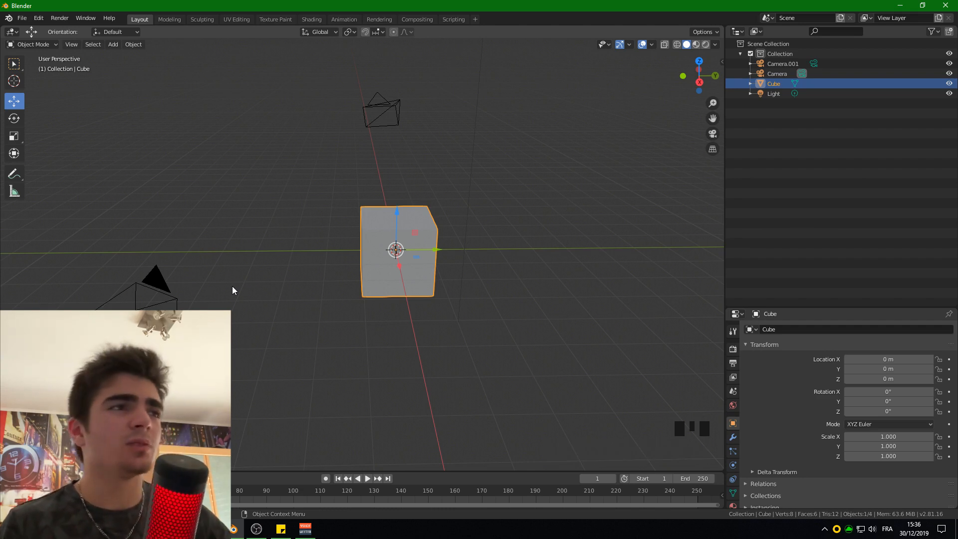
# - Select the original camera, enlarge the Properties editor, and display the camera's lens settings
pyautogui.click(158, 275)
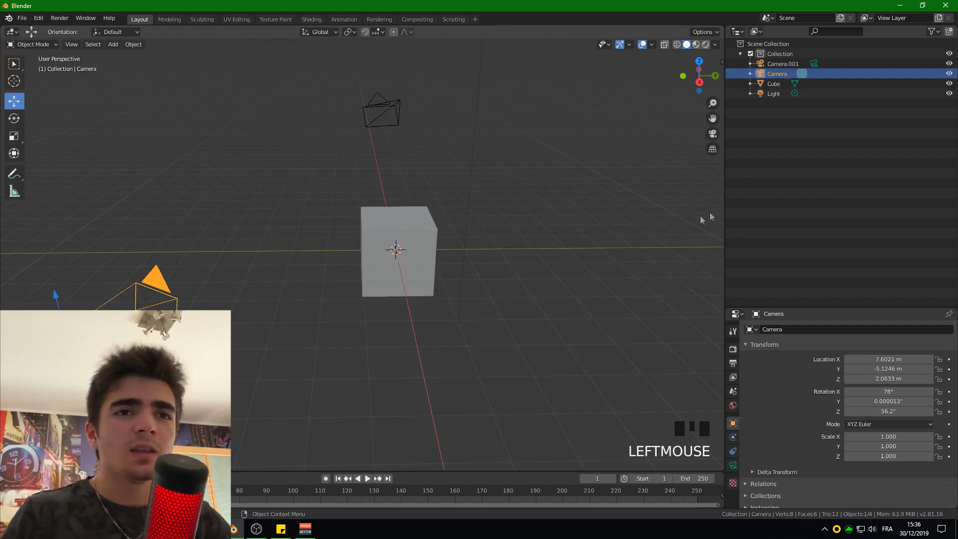
pyautogui.moveTo(796, 310); pyautogui.dragTo(793, 126)
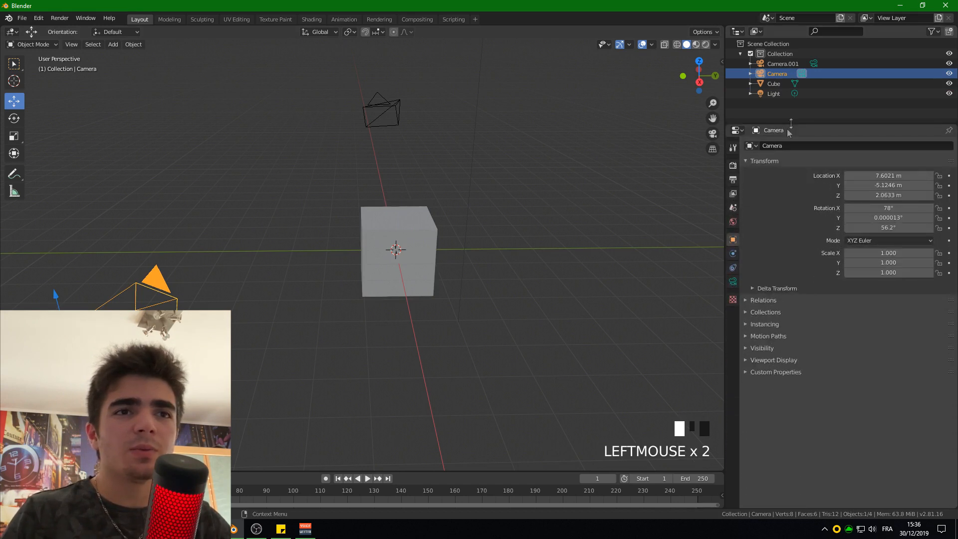
pyautogui.click(733, 282)
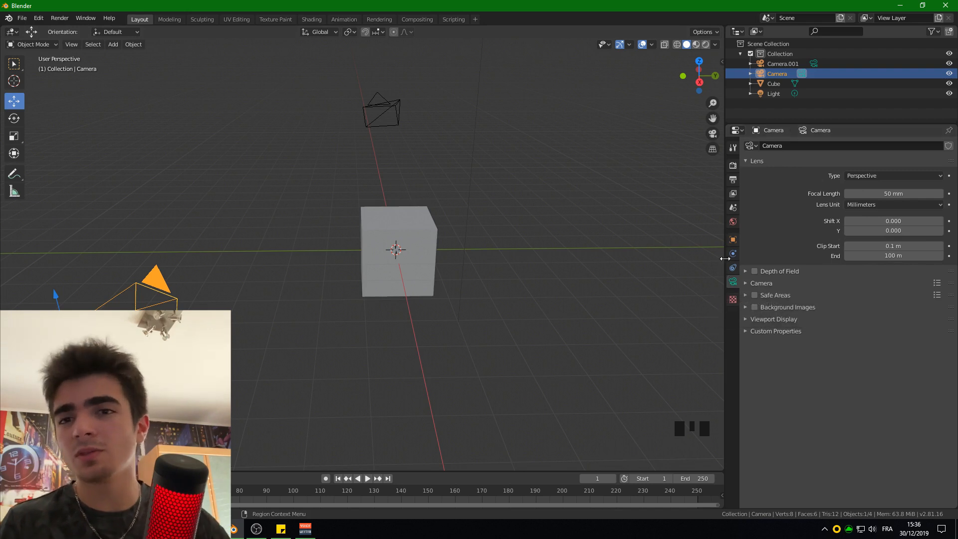
# - Compare the cube's object data properties with the camera's, leaving the original camera selected
pyautogui.click(407, 229)
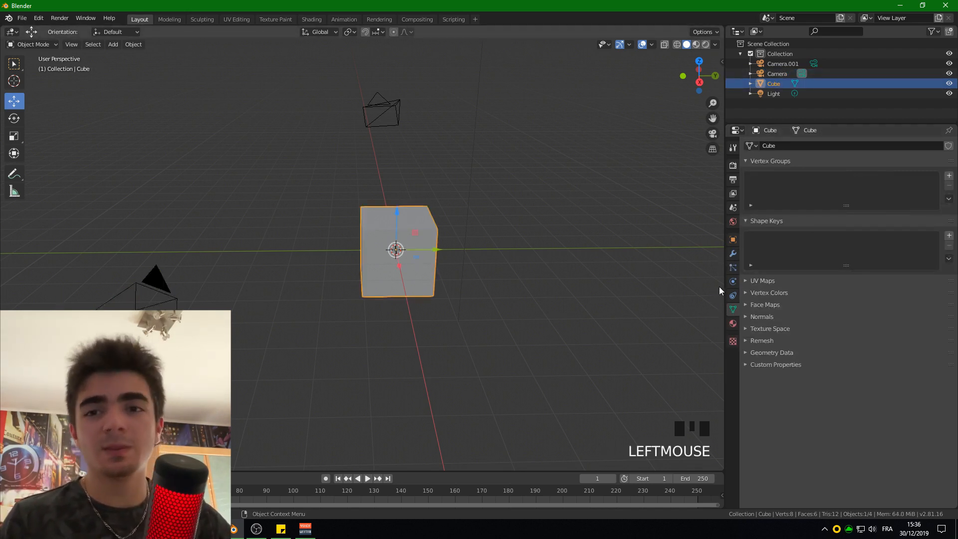
pyautogui.click(160, 283)
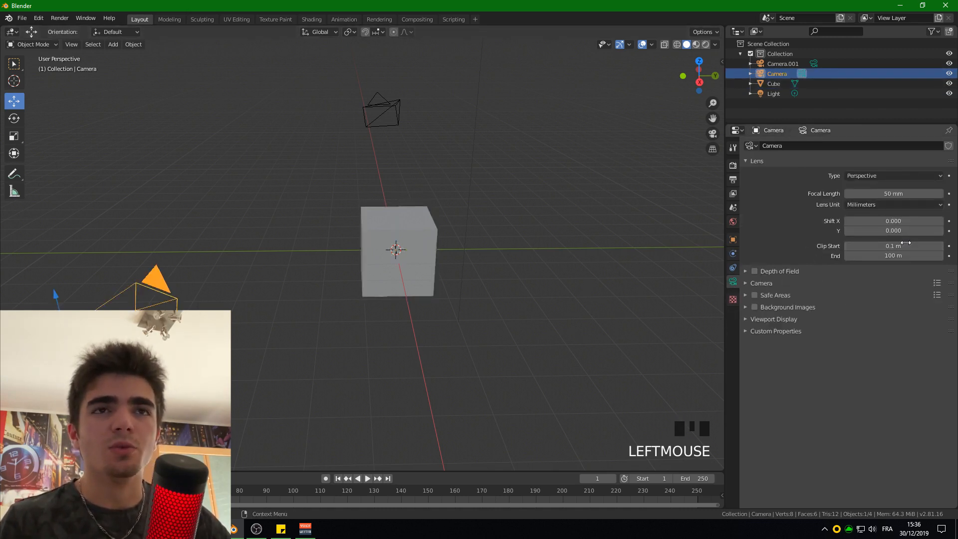
pyautogui.click(796, 145)
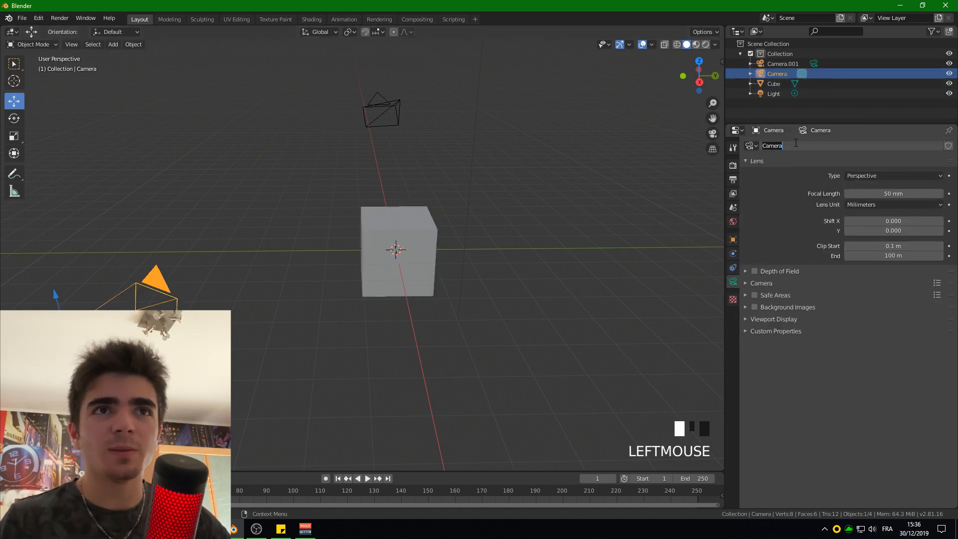
pyautogui.click(801, 189)
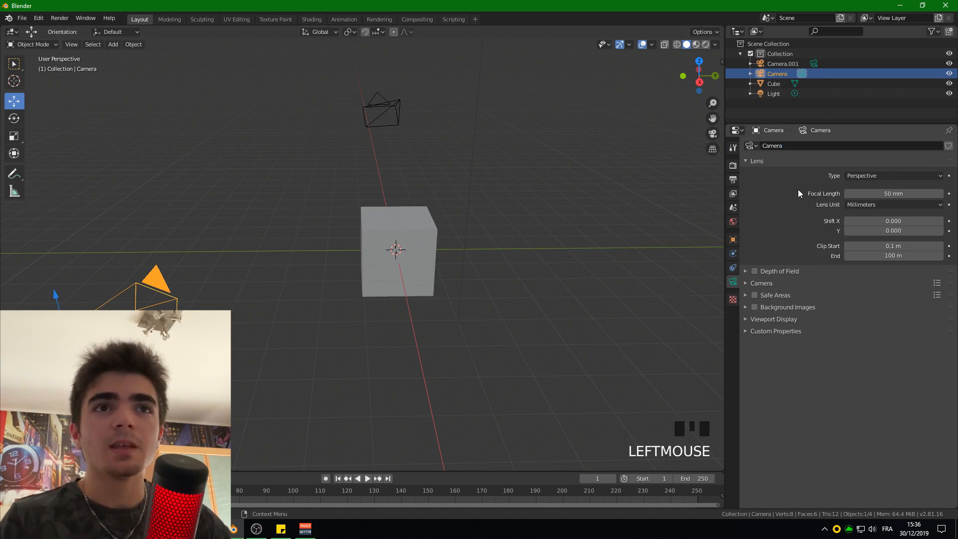
# - Keep the camera's lens type set to Perspective and view the cube through the selected camera
pyautogui.click(875, 176)
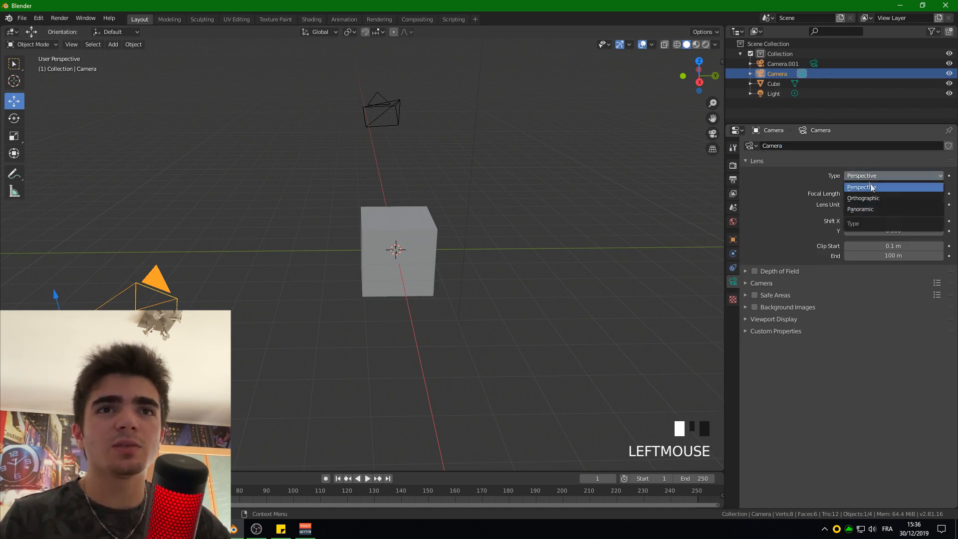
pyautogui.click(868, 187)
pyautogui.press('KP_0')
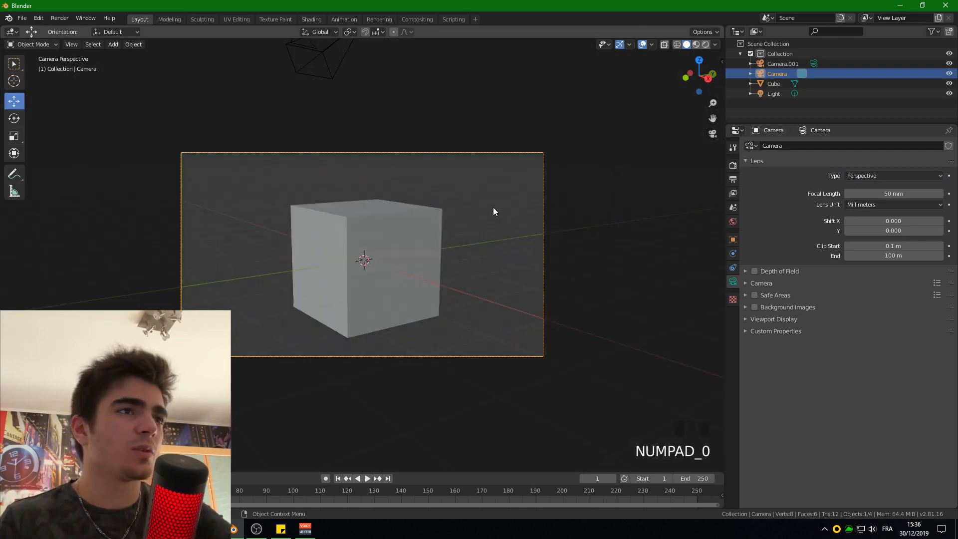
pyautogui.scroll(2, 493, 207)
# - Try the Orthographic lens type on the selected camera and inspect its framing of the cube
pyautogui.click(875, 176)
pyautogui.click(872, 197)
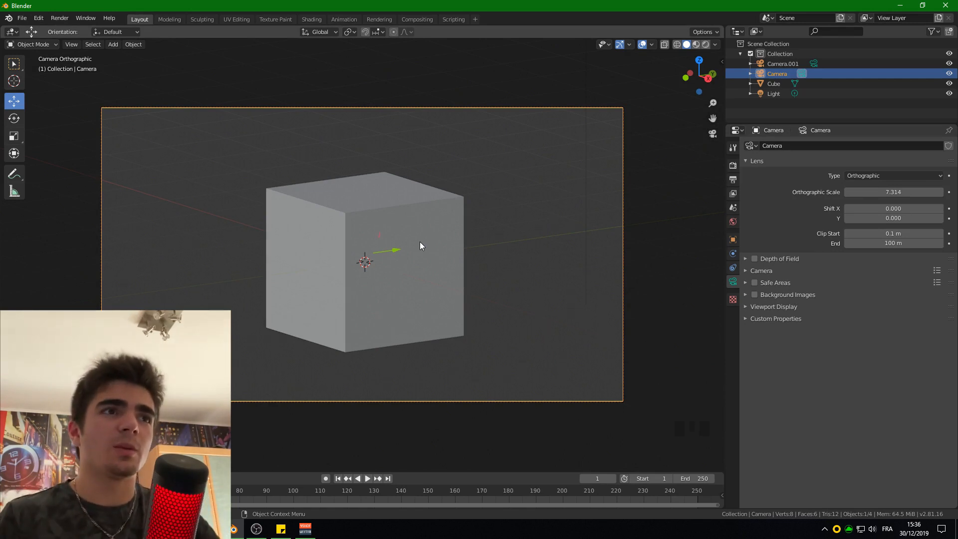
pyautogui.scroll(-4, 499, 287)
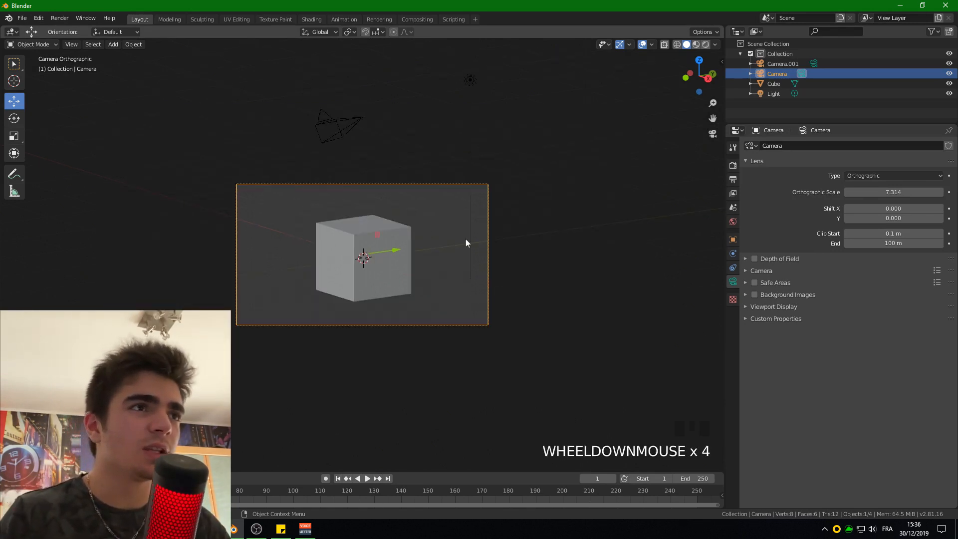
pyautogui.scroll(3, 370, 210)
pyautogui.scroll(2, 349, 212)
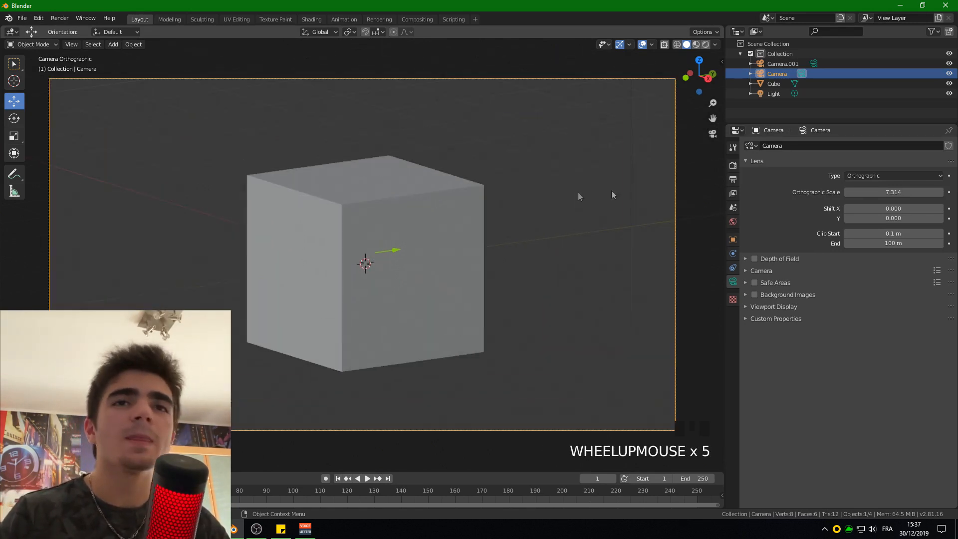
# - Try the Panoramic lens type on the camera and return the type to Perspective
pyautogui.click(871, 177)
pyautogui.click(869, 185)
pyautogui.click(867, 177)
pyautogui.click(861, 206)
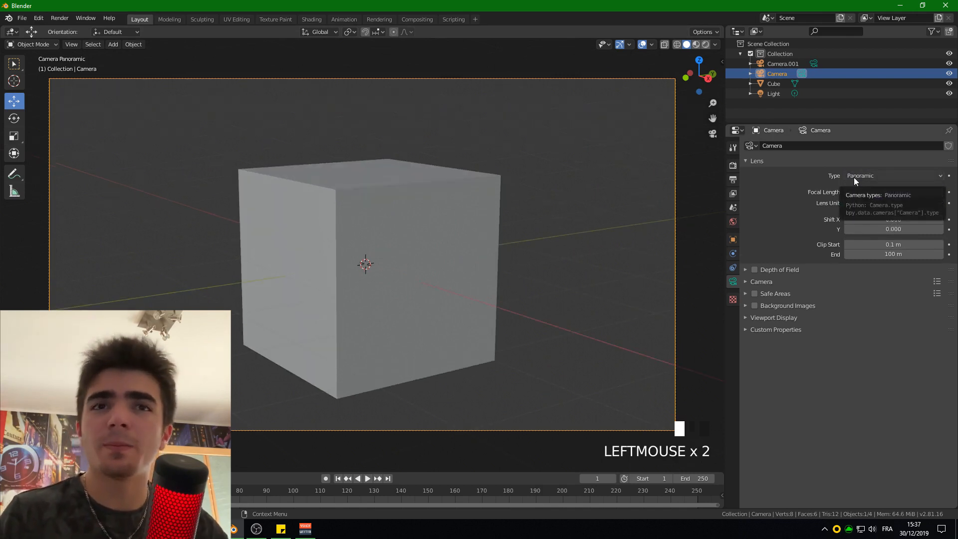
pyautogui.click(854, 178)
pyautogui.click(854, 188)
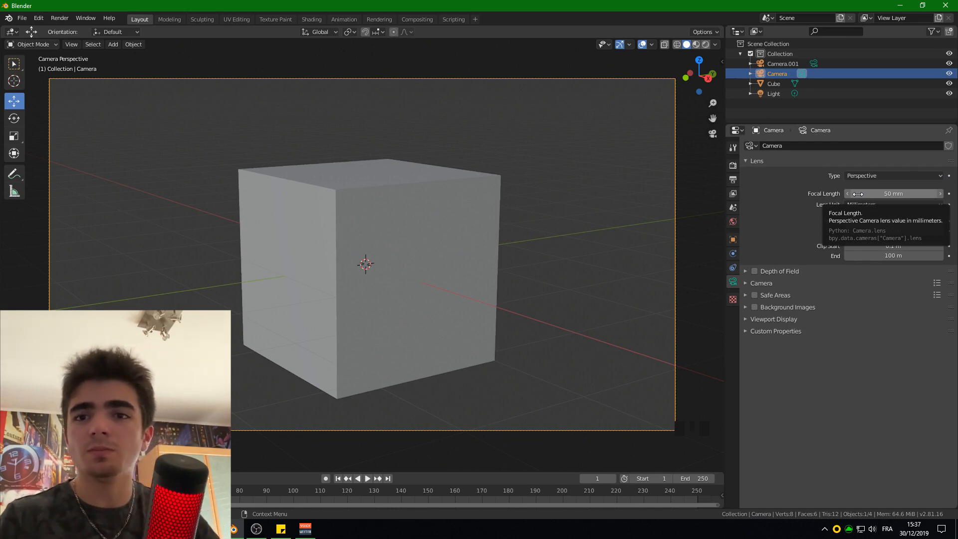
# - Try shorter and longer focal lengths up to 75 mm, and reset the camera's focal length to 50 mm
pyautogui.moveTo(858, 194); pyautogui.dragTo(886, 194)
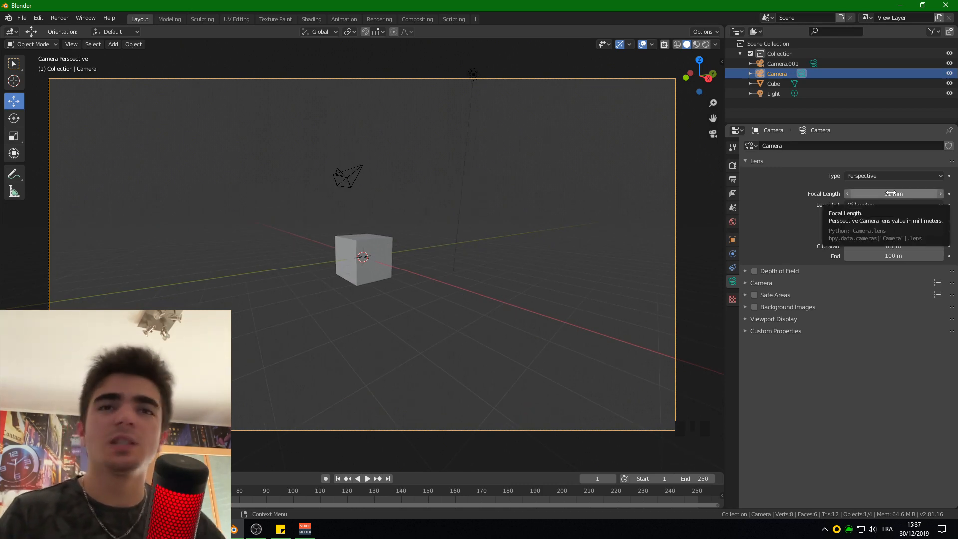
pyautogui.moveTo(867, 194); pyautogui.dragTo(916, 195)
pyautogui.moveTo(899, 194)
pyautogui.mouseDown()
pyautogui.moveTo(943, 193)
pyautogui.moveTo(898, 193)
pyautogui.moveTo(910, 193)
pyautogui.mouseUp()
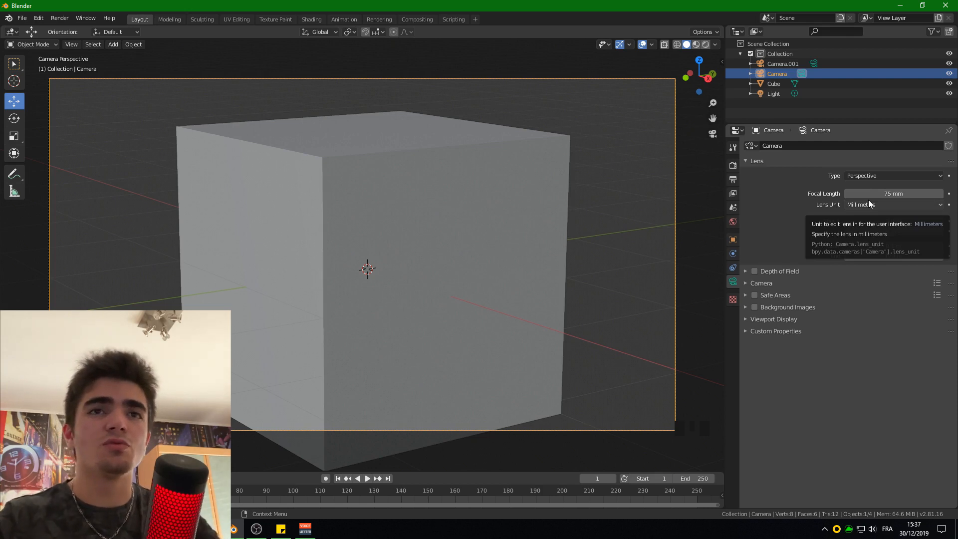
pyautogui.click(885, 194)
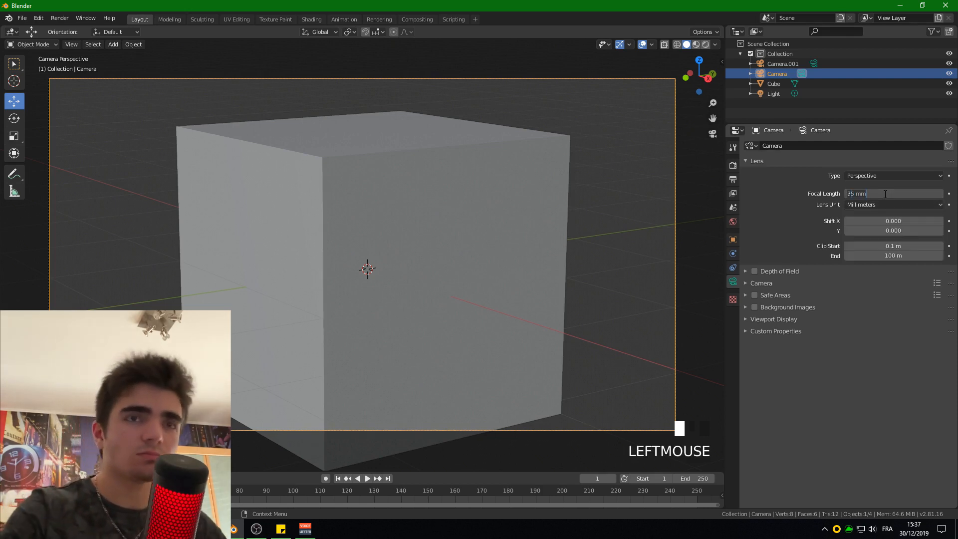
pyautogui.write('50')
pyautogui.press('Return')
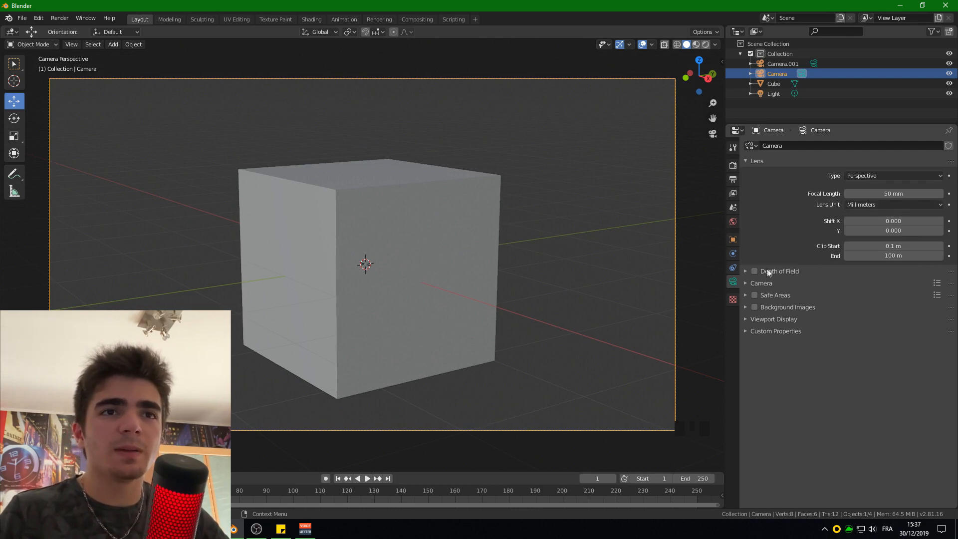
# - Enable Depth of Field on the camera and set Cube as its focus object
pyautogui.click(747, 271)
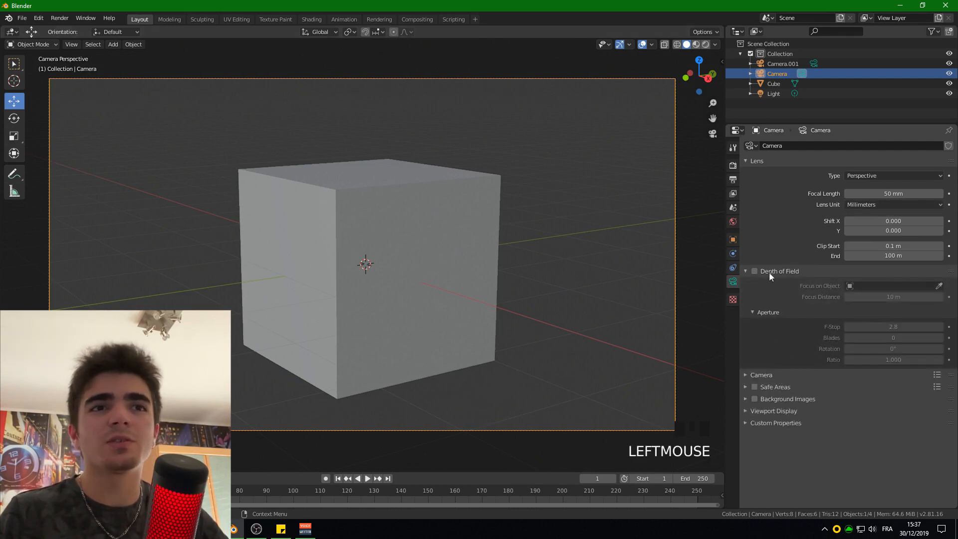
pyautogui.click(755, 271)
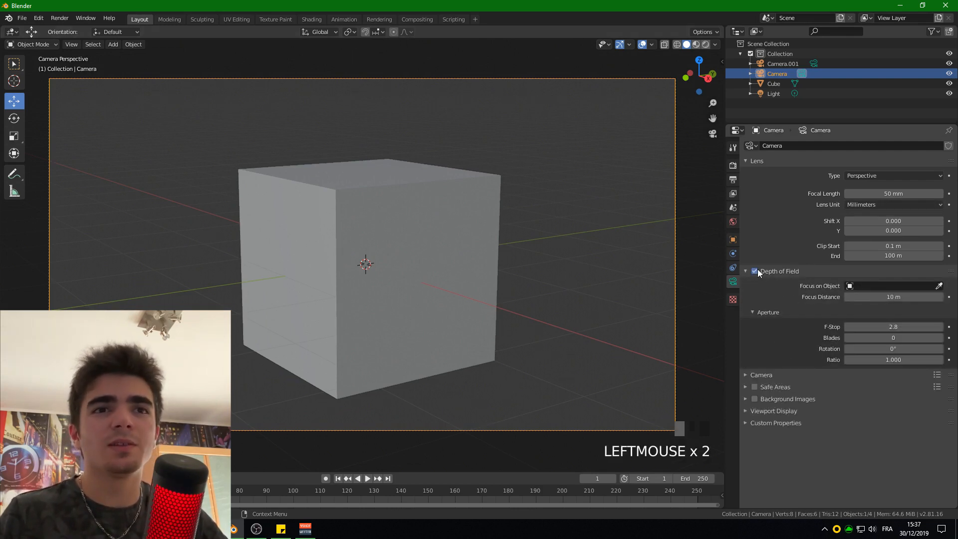
pyautogui.click(871, 286)
pyautogui.click(849, 320)
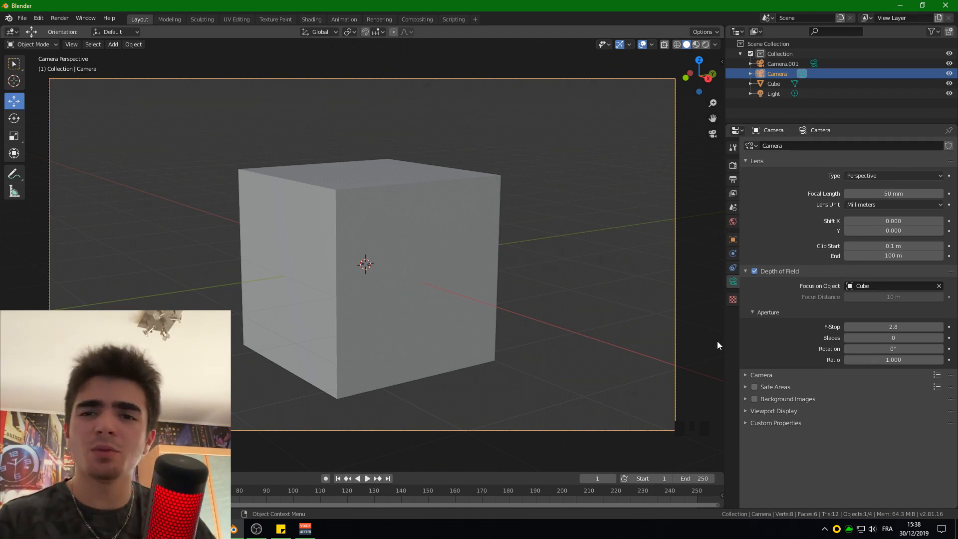
# - Display the scene's output properties and try a render resolution of about 1943 × 1012 px
pyautogui.click(733, 165)
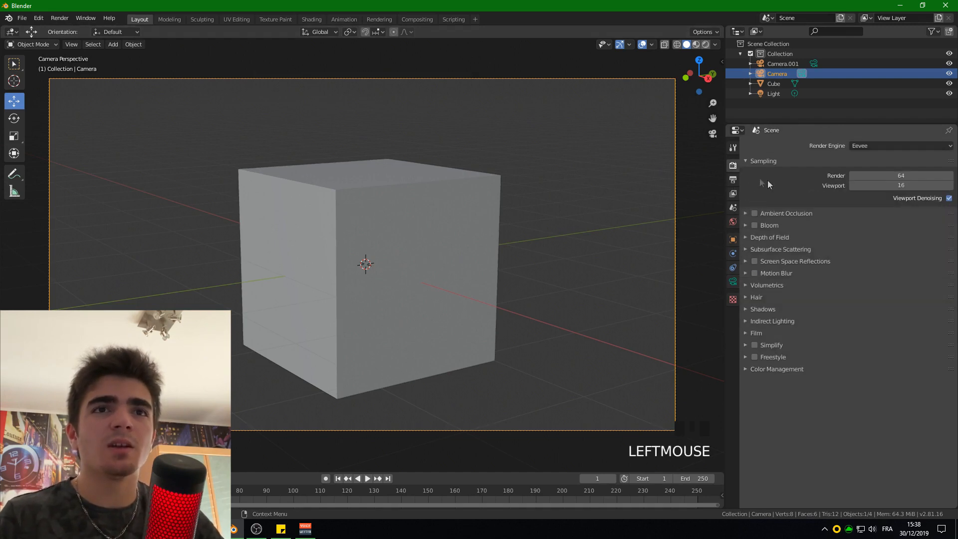
pyautogui.click(732, 182)
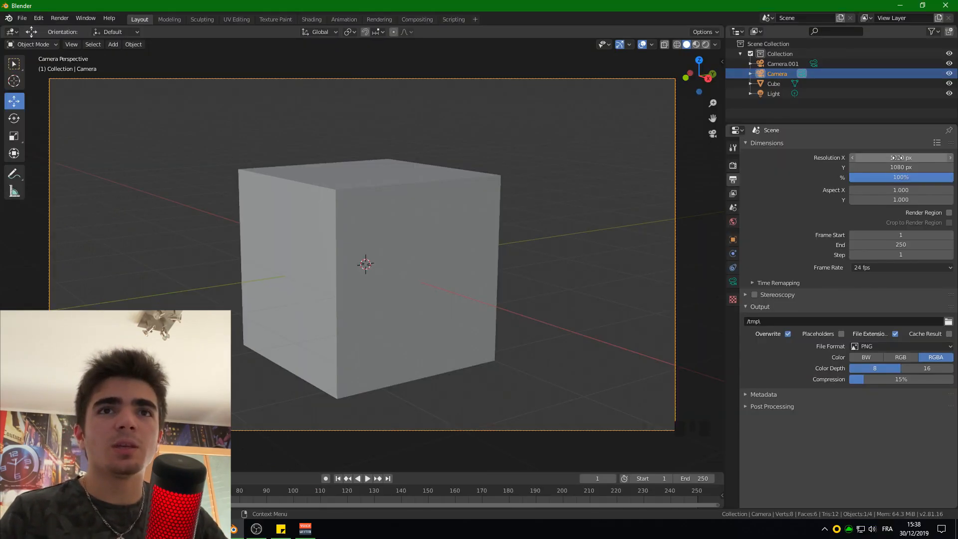
pyautogui.moveTo(794, 130); pyautogui.dragTo(752, 130)
pyautogui.moveTo(901, 157)
pyautogui.mouseDown()
pyautogui.moveTo(878, 157)
pyautogui.moveTo(956, 157)
pyautogui.moveTo(878, 167)
pyautogui.moveTo(913, 168)
pyautogui.mouseUp()
# - Set the render resolution to 1920 px in X and 1080 px in Y
pyautogui.doubleClick(902, 159)
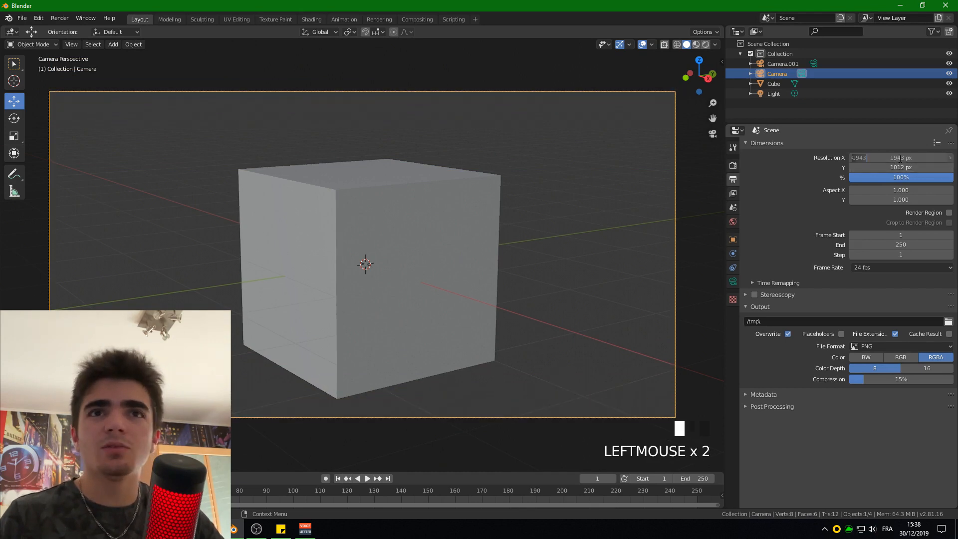
pyautogui.write('1920')
pyautogui.press('Return')
pyautogui.doubleClick(882, 167)
pyautogui.write('1080')
pyautogui.press('Return')
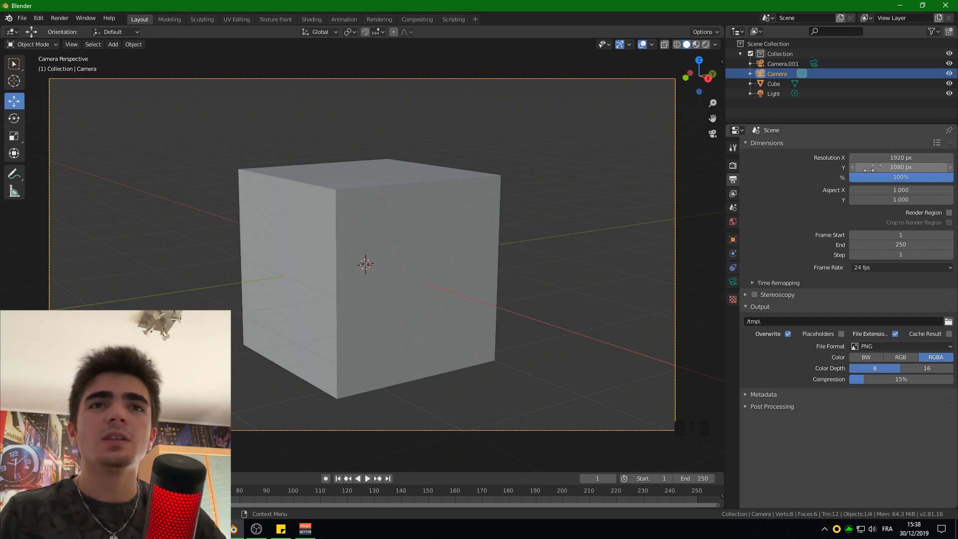
# - Try adjusting the render resolution percentage and leave it at 100%
pyautogui.moveTo(931, 183); pyautogui.dragTo(955, 180)
pyautogui.click(954, 180)
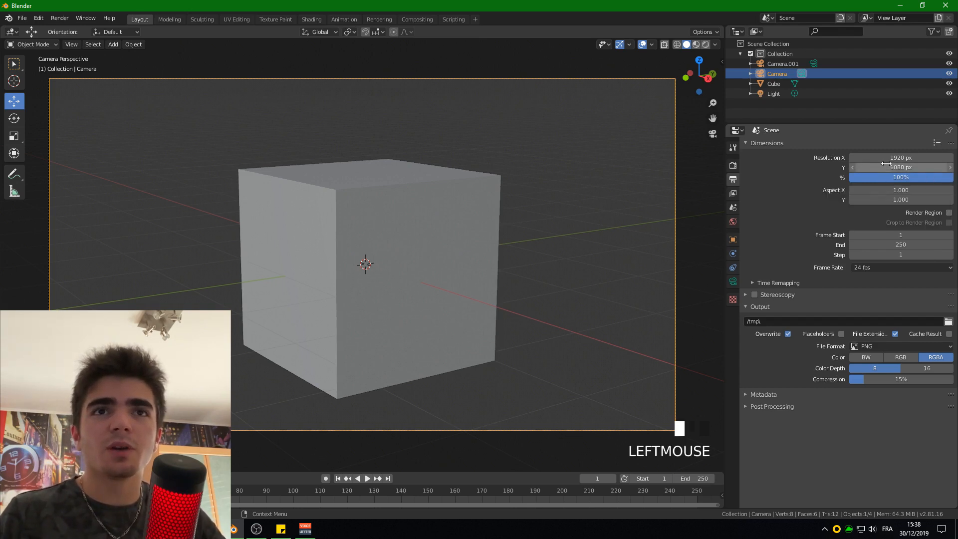
pyautogui.click(891, 178)
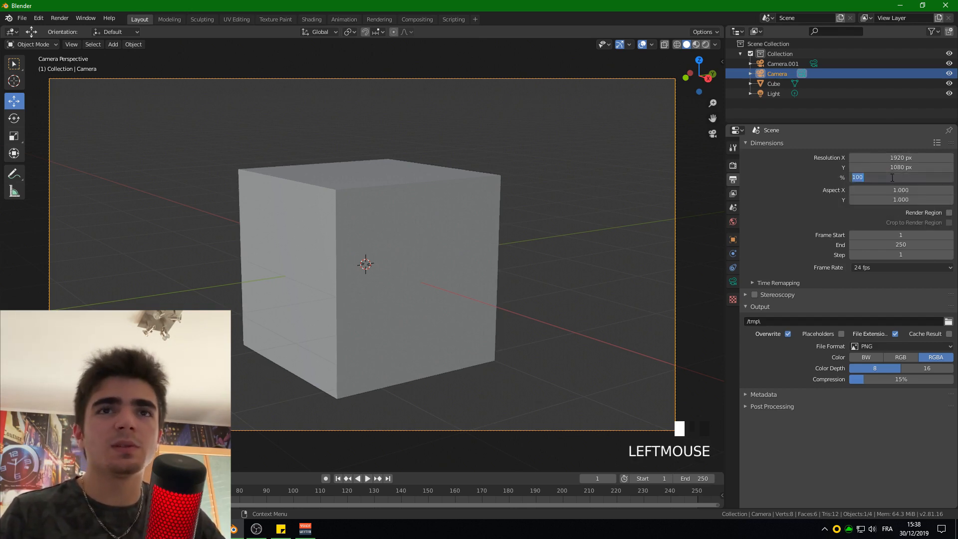
pyautogui.click(827, 169)
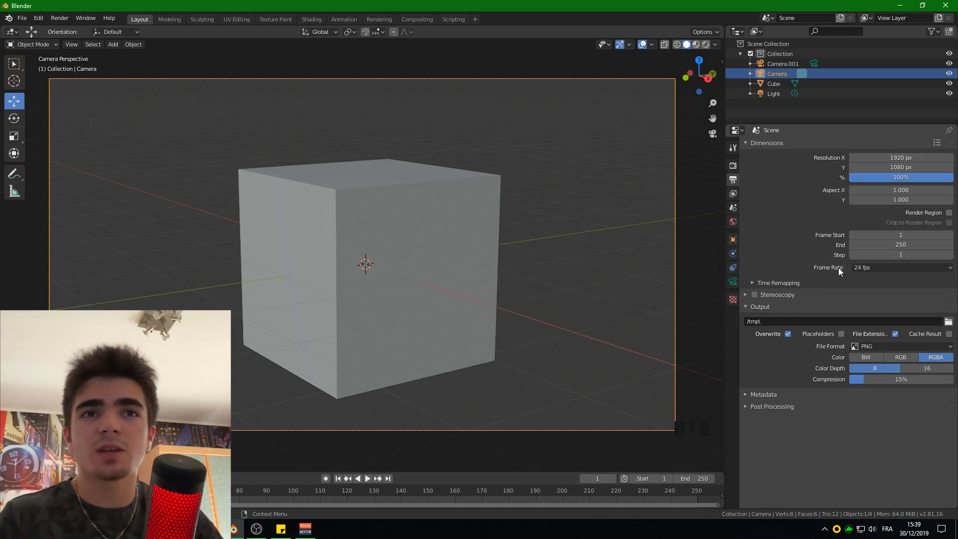
# - Look through the available frame rates and try 60 fps for the scene
pyautogui.click(868, 268)
pyautogui.click(869, 269)
pyautogui.click(870, 270)
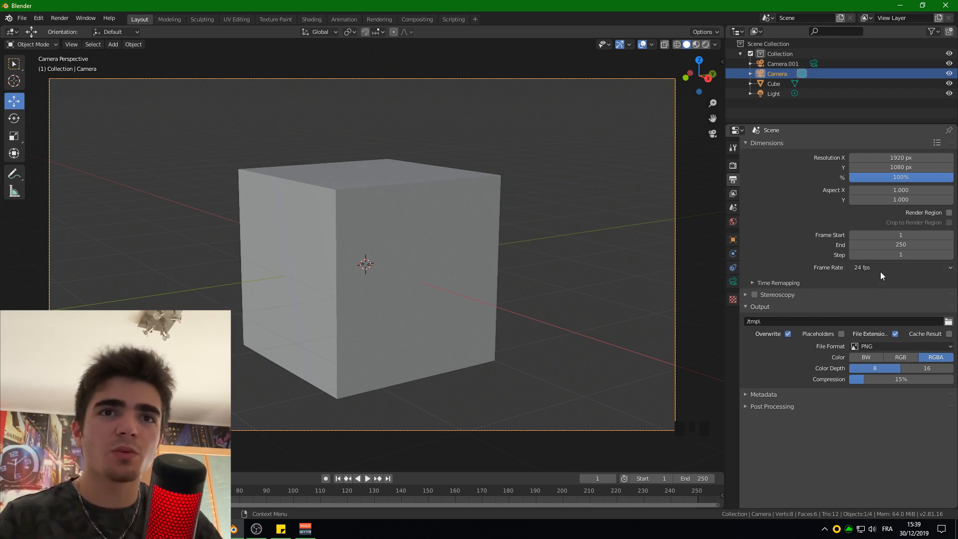
pyautogui.click(879, 268)
pyautogui.click(880, 347)
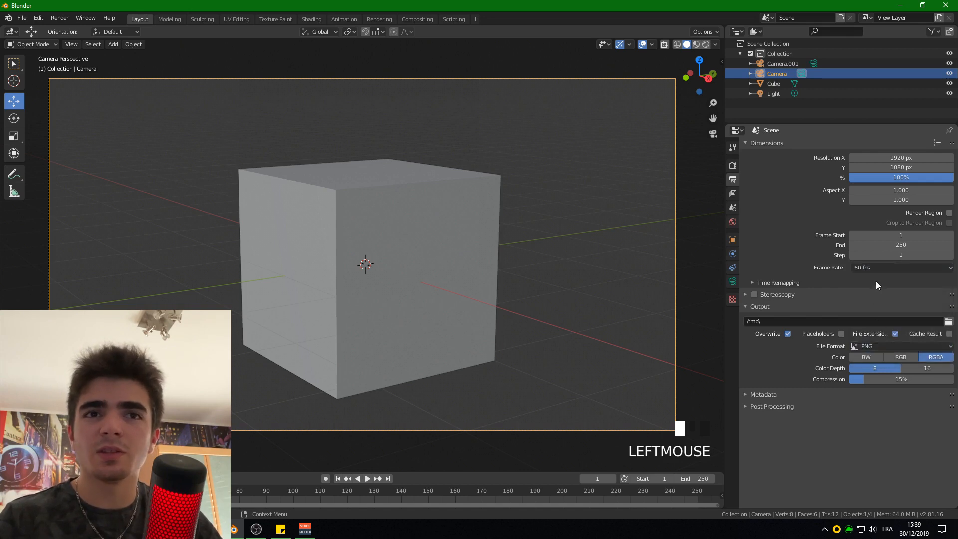
# - Try a frame rate of 30 fps and return the scene's frame rate to 24 fps
pyautogui.click(870, 267)
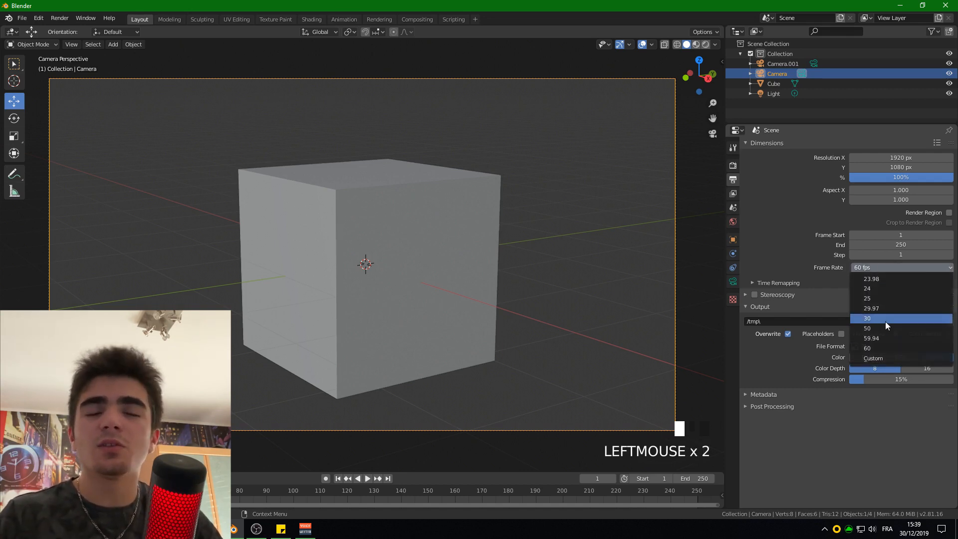
pyautogui.click(886, 321)
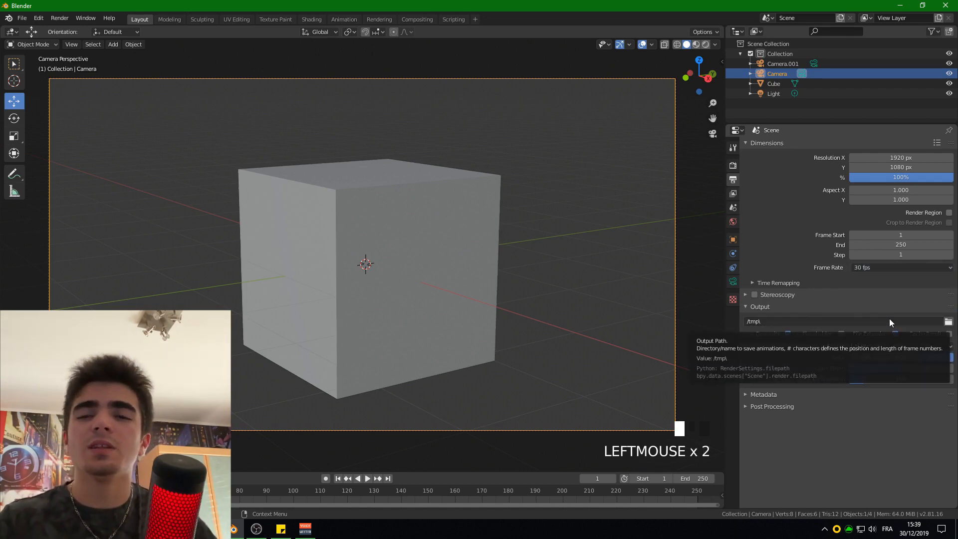
pyautogui.click(868, 265)
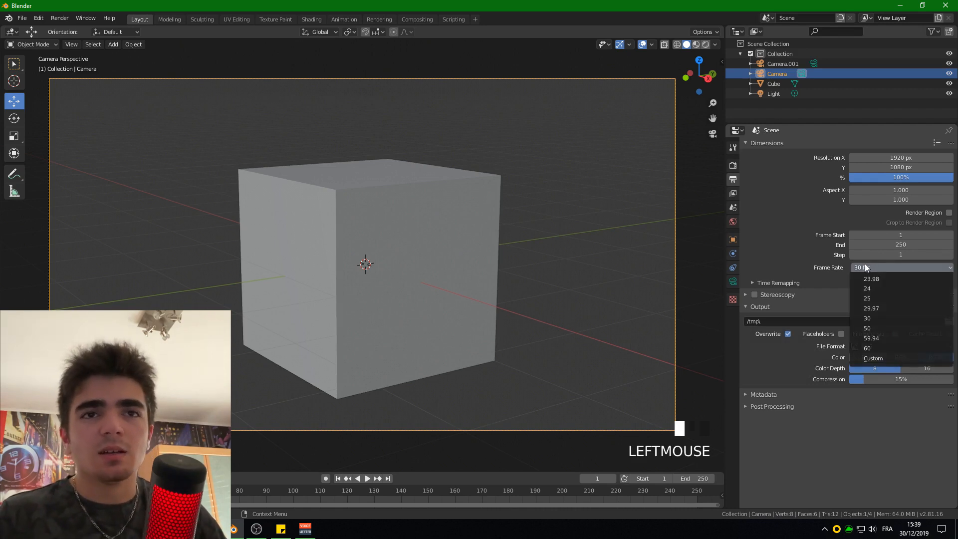
pyautogui.click(872, 288)
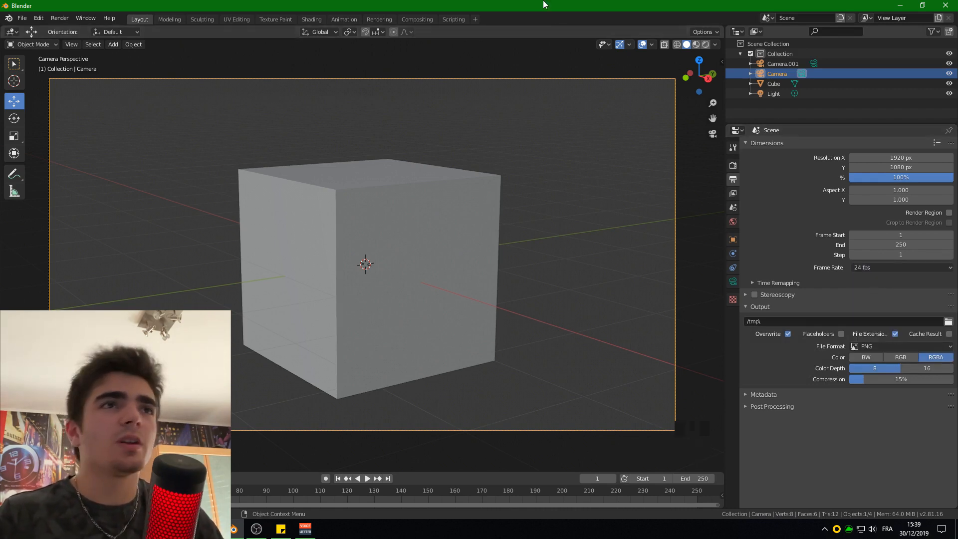